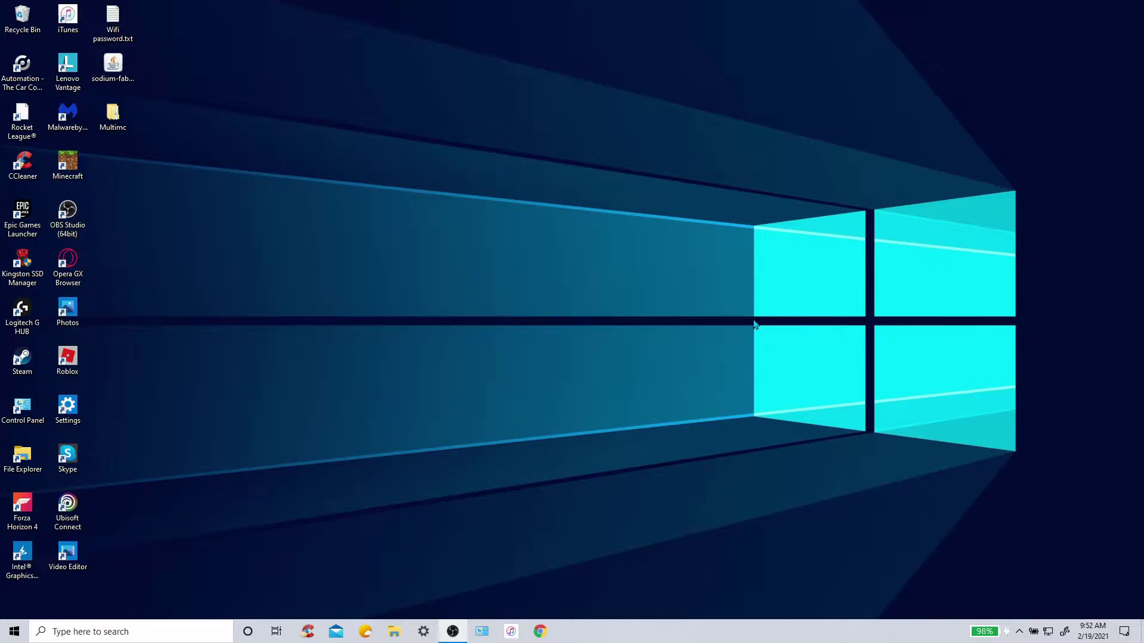
Step: Switch to Chrome, search Google for "multimc" and open the official MultiMC website from the results
left_click(539, 633)
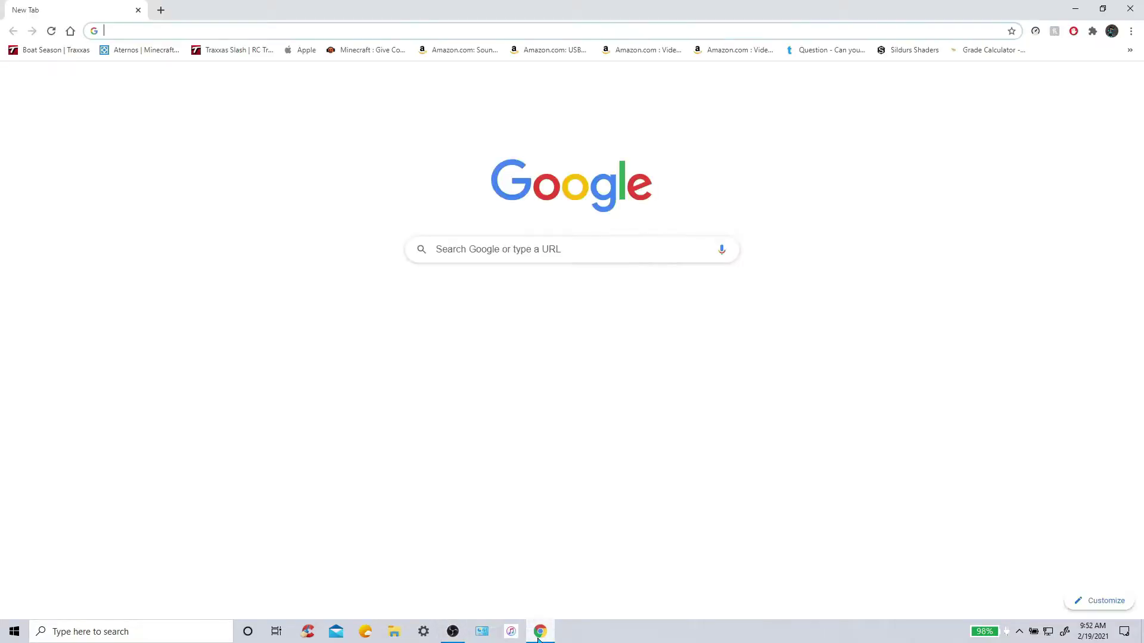
type("multimc")
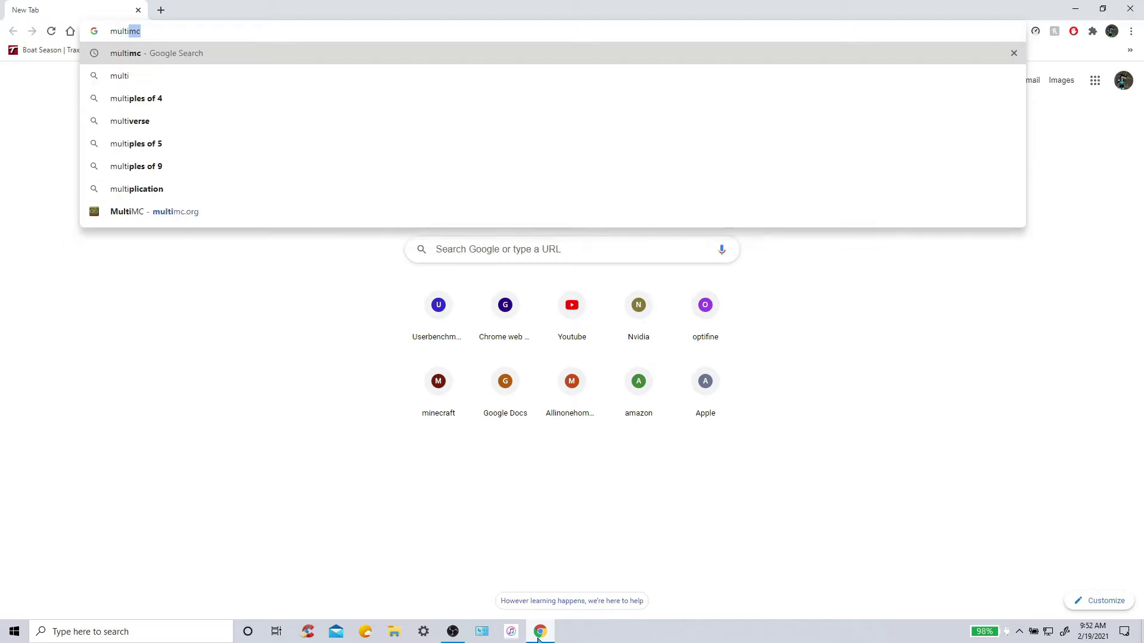
key("Return")
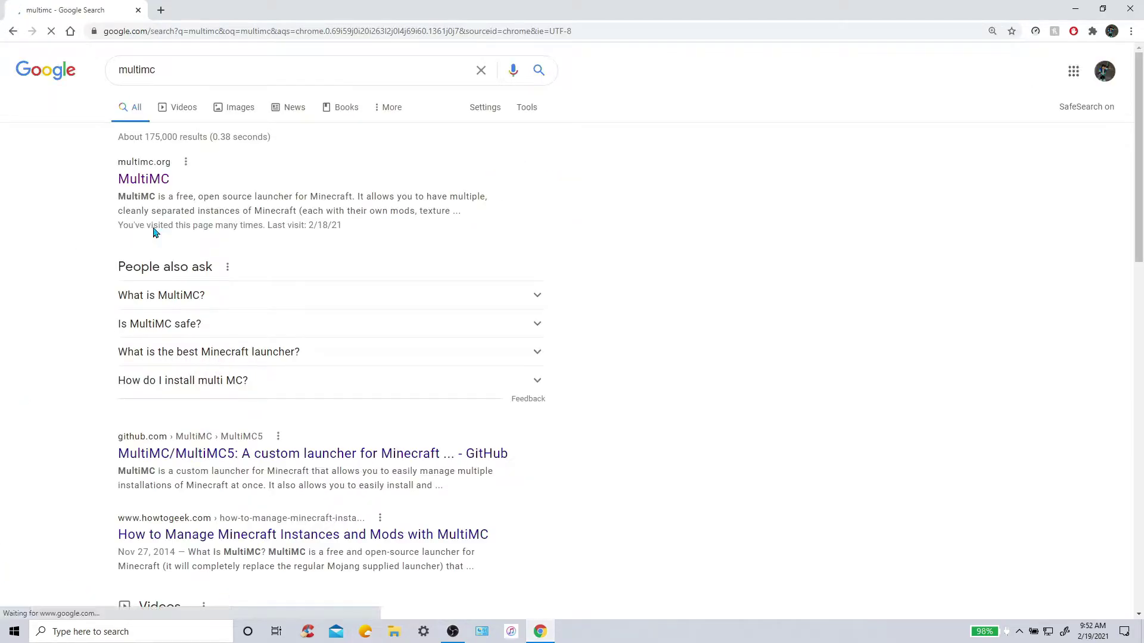
left_click(144, 180)
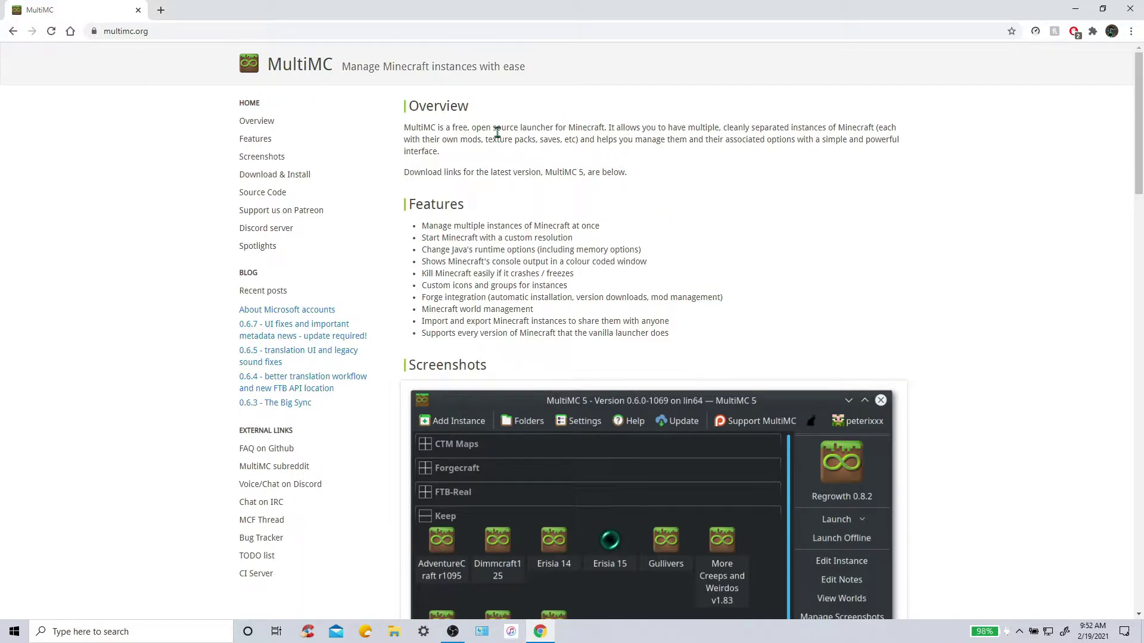
Step: Download the stable Windows (32/64-bit) version of MultiMC from the Download & Install section and open the downloaded archive
scroll(507, 153, "down", 3)
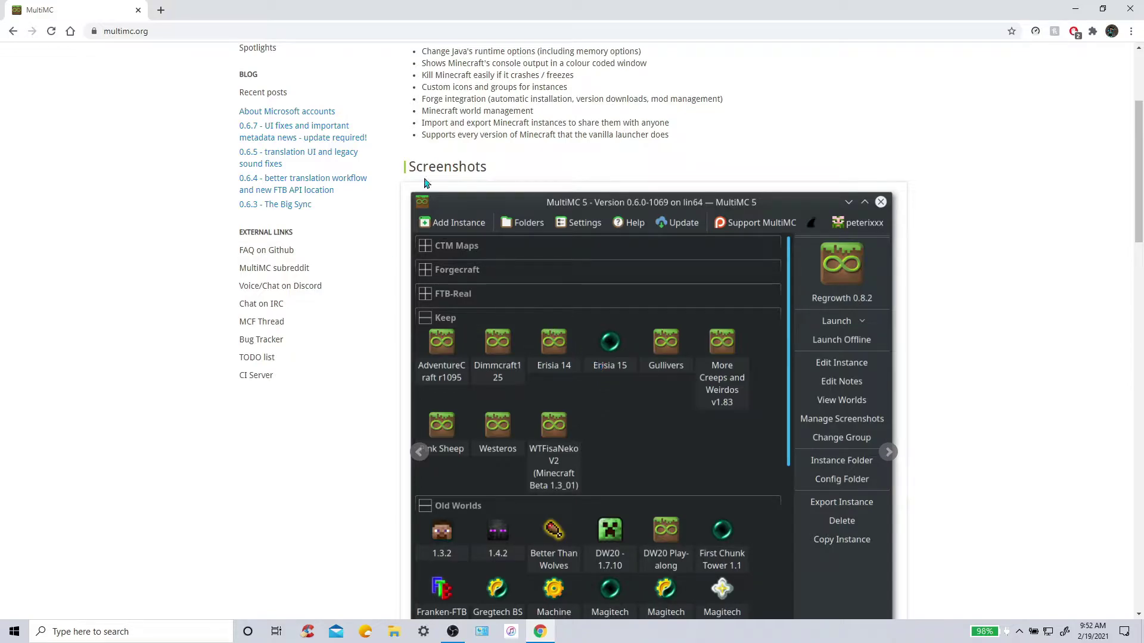
scroll(474, 238, "down", 9)
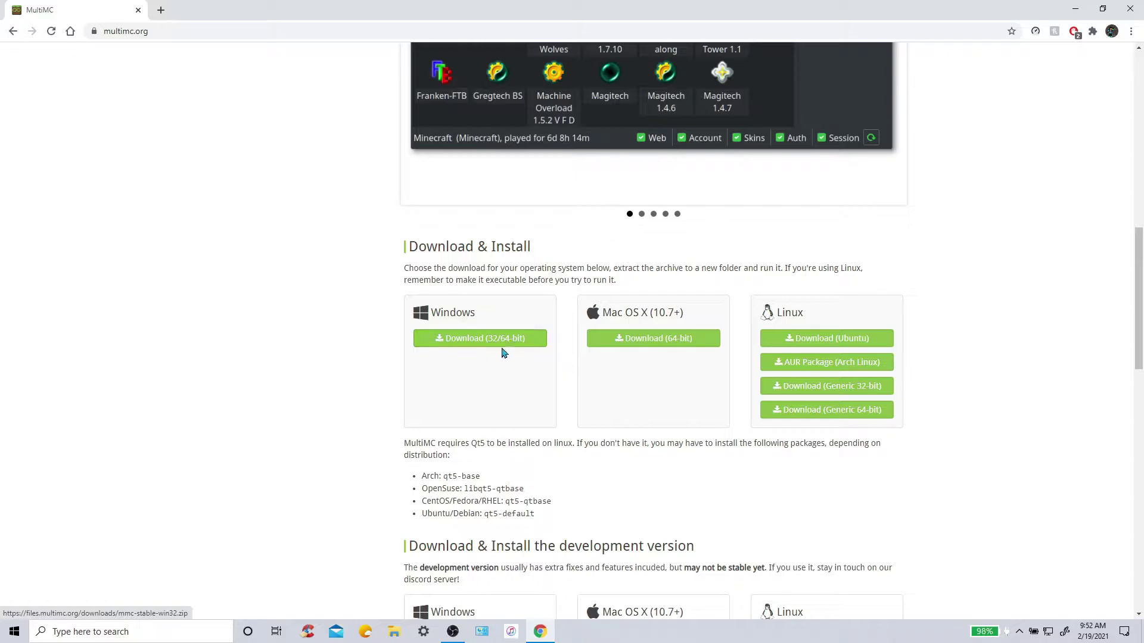
left_click(465, 348)
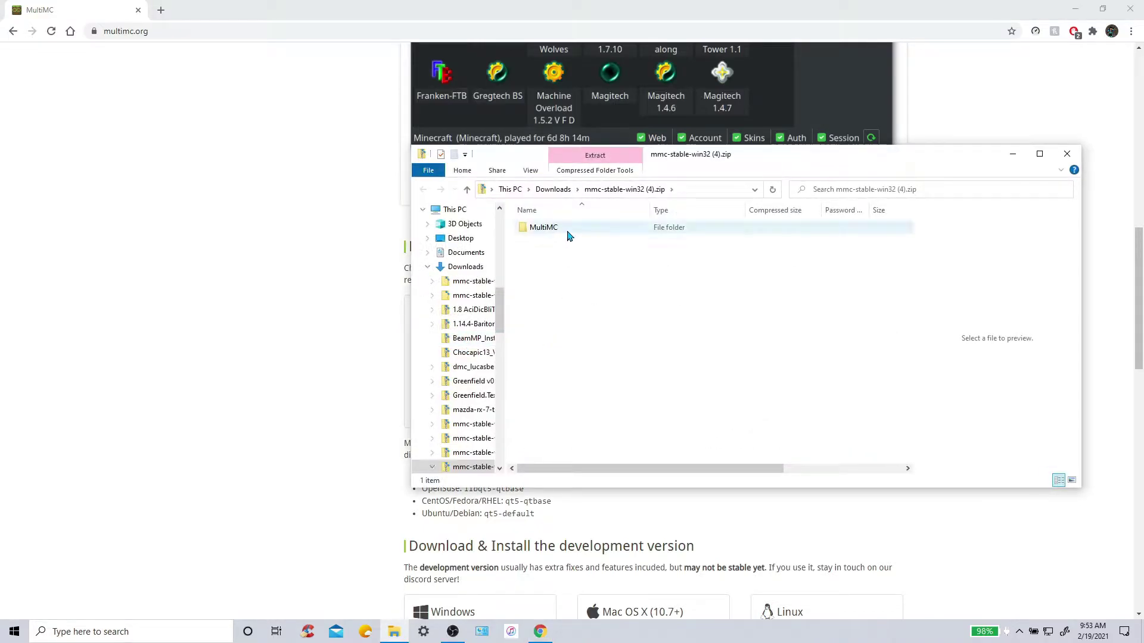
Step: Examine the contents of the MultiMC folder inside the downloaded mmc-stable-win32 (4).zip archive
left_click_drag(755, 157, 663, 151)
left_click(460, 182)
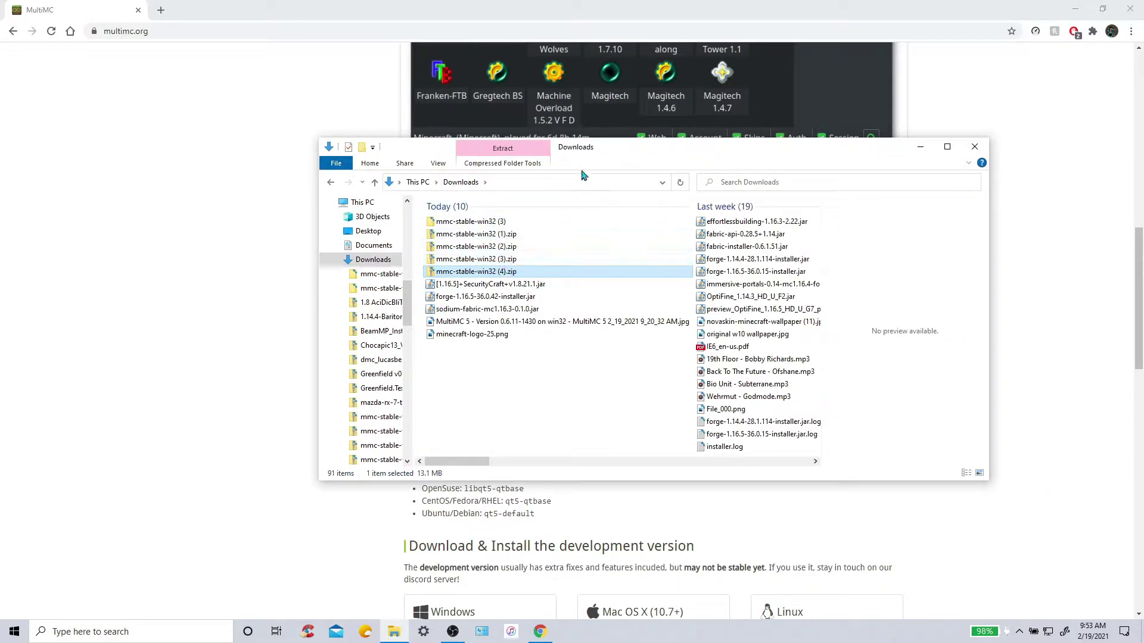
double_click(510, 273)
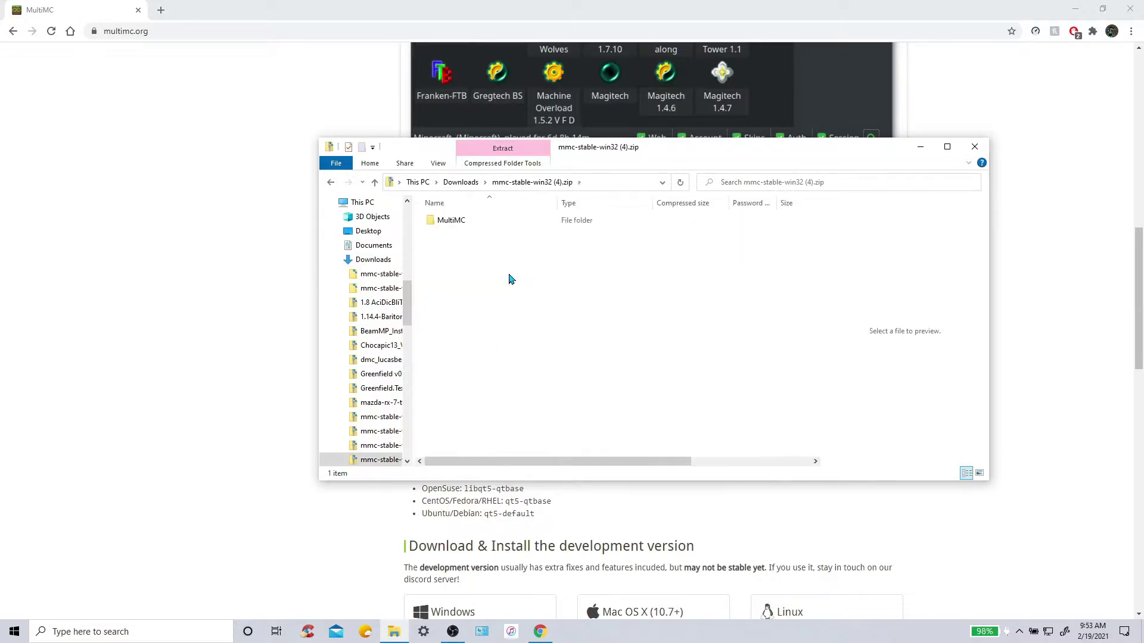
double_click(466, 224)
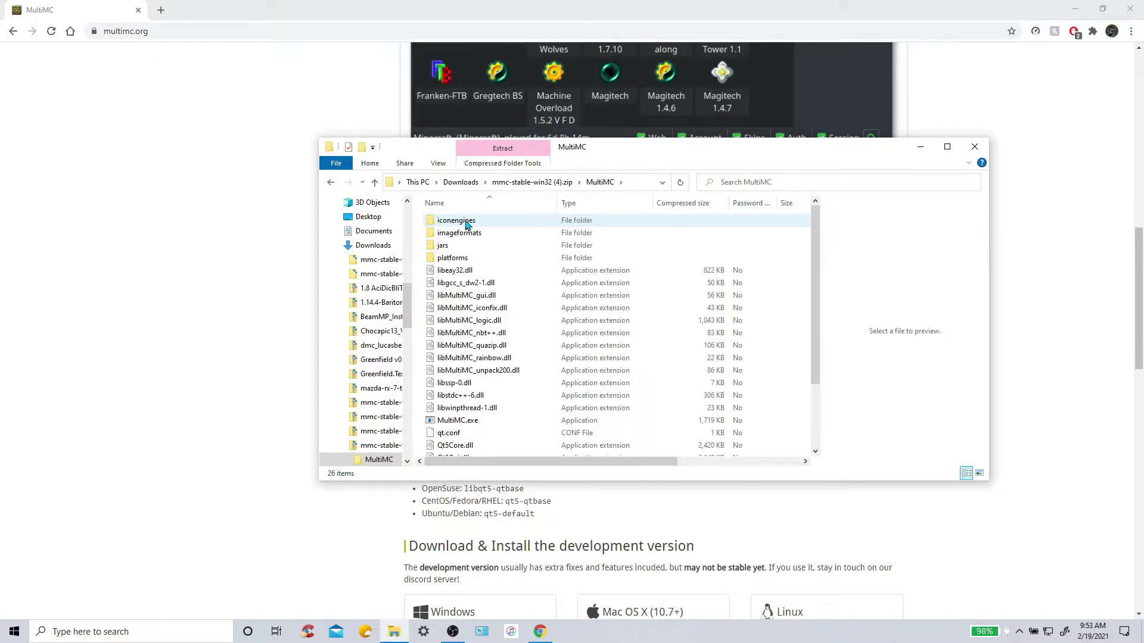
Step: Extract all files of mmc-stable-win32 (4).zip from Downloads to the suggested mmc-stable-win32 (4) folder
left_click(461, 182)
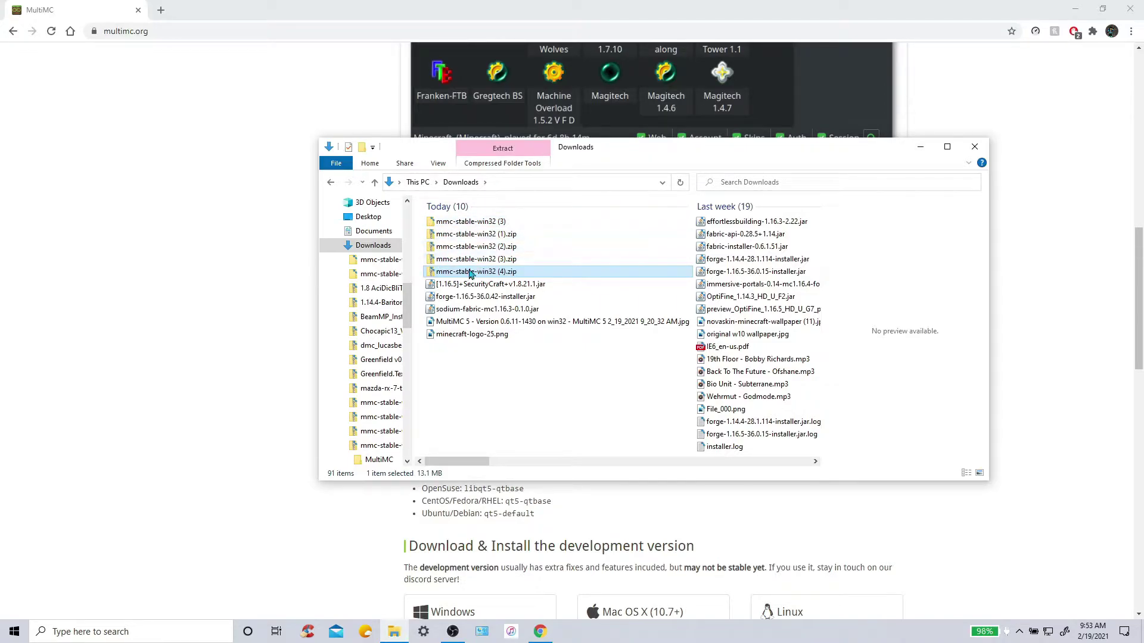
right_click(440, 272)
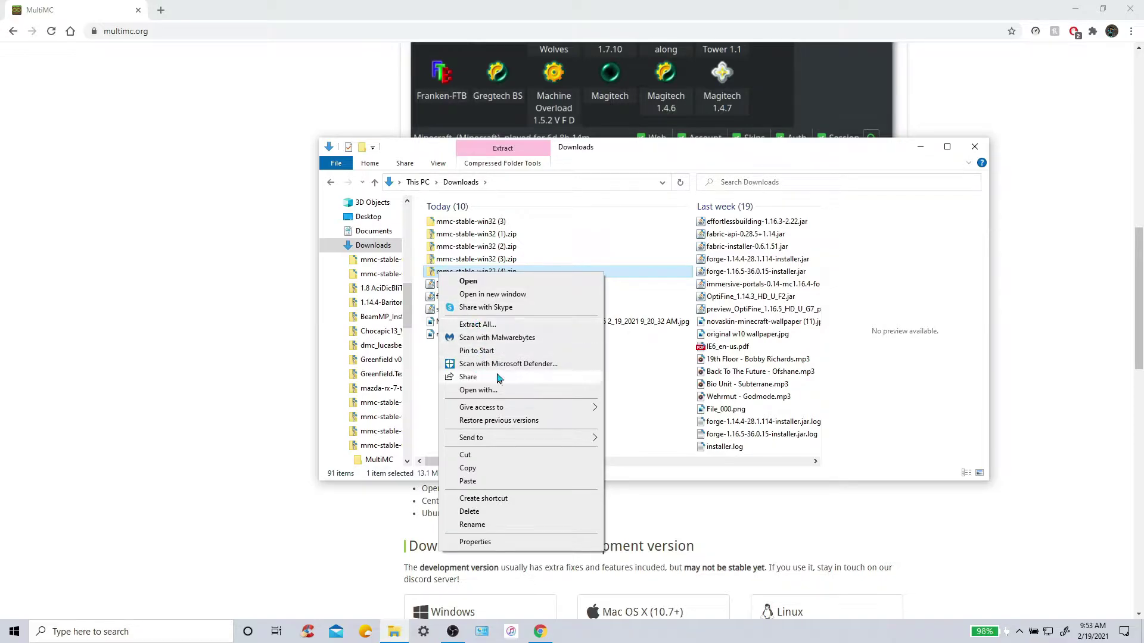
left_click(484, 326)
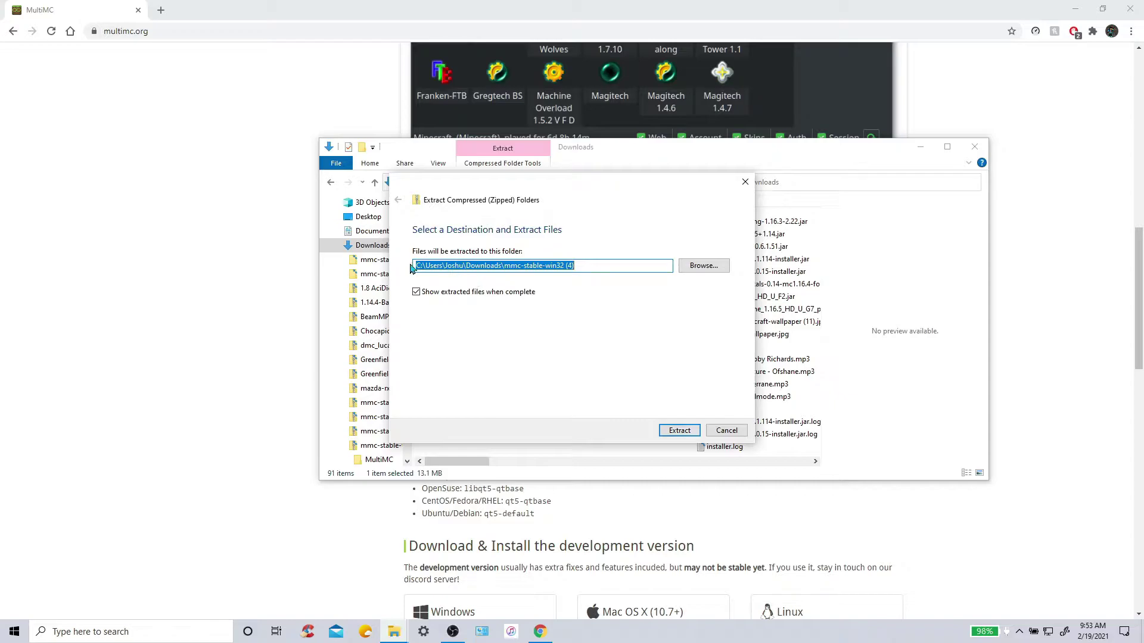
left_click(679, 430)
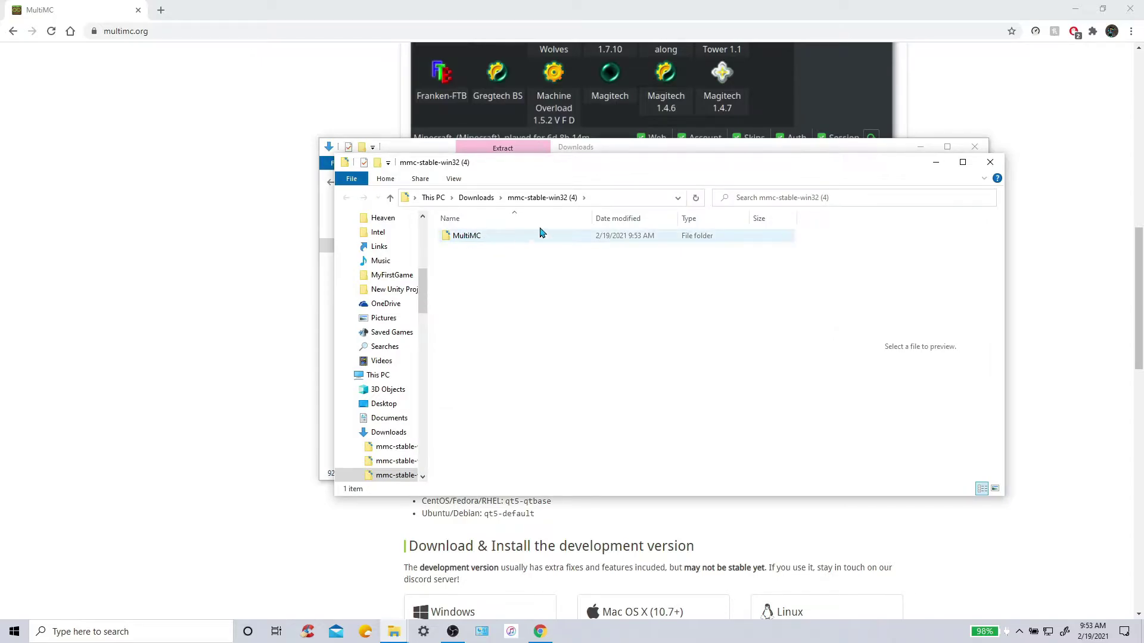
Step: Launch MultiMC.exe from the extracted MultiMC folder
double_click(483, 237)
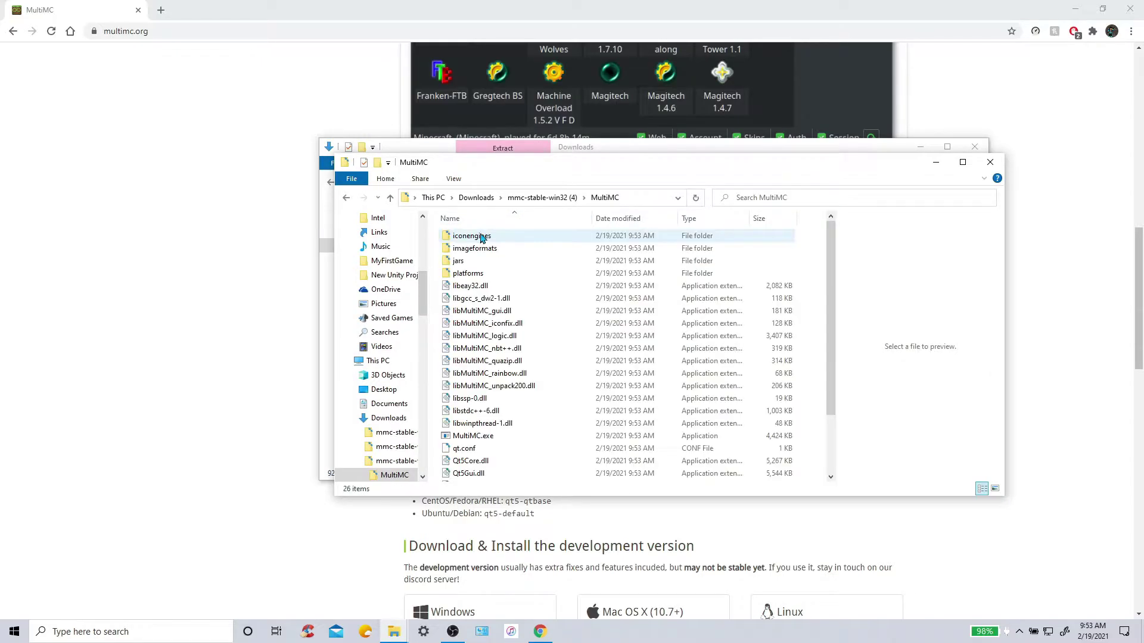
scroll(477, 409, "down", 2)
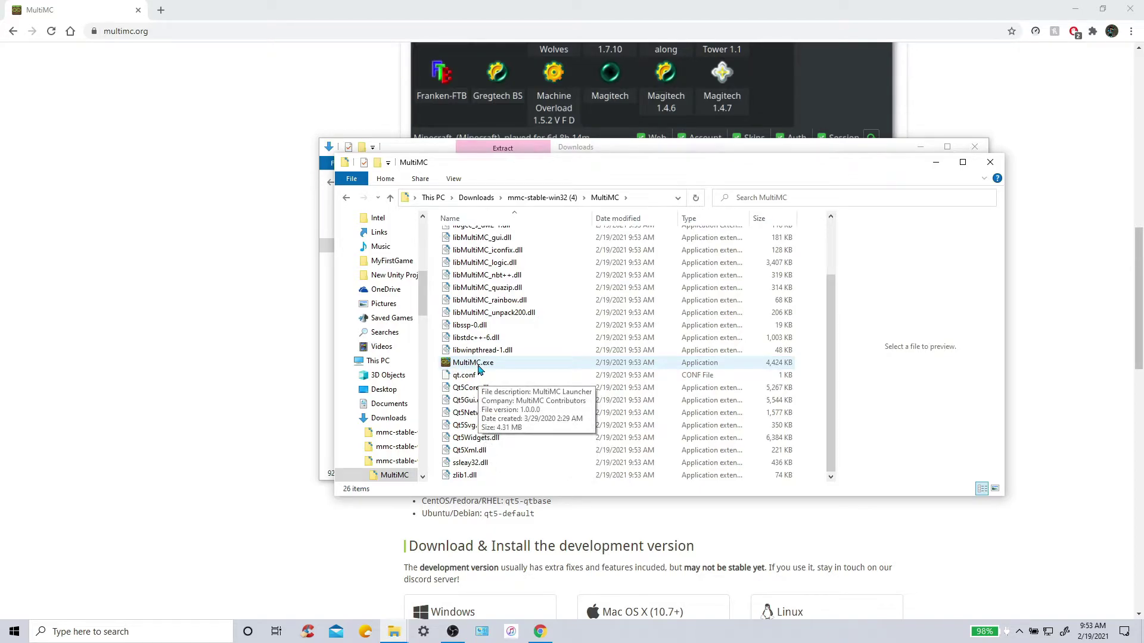
double_click(478, 364)
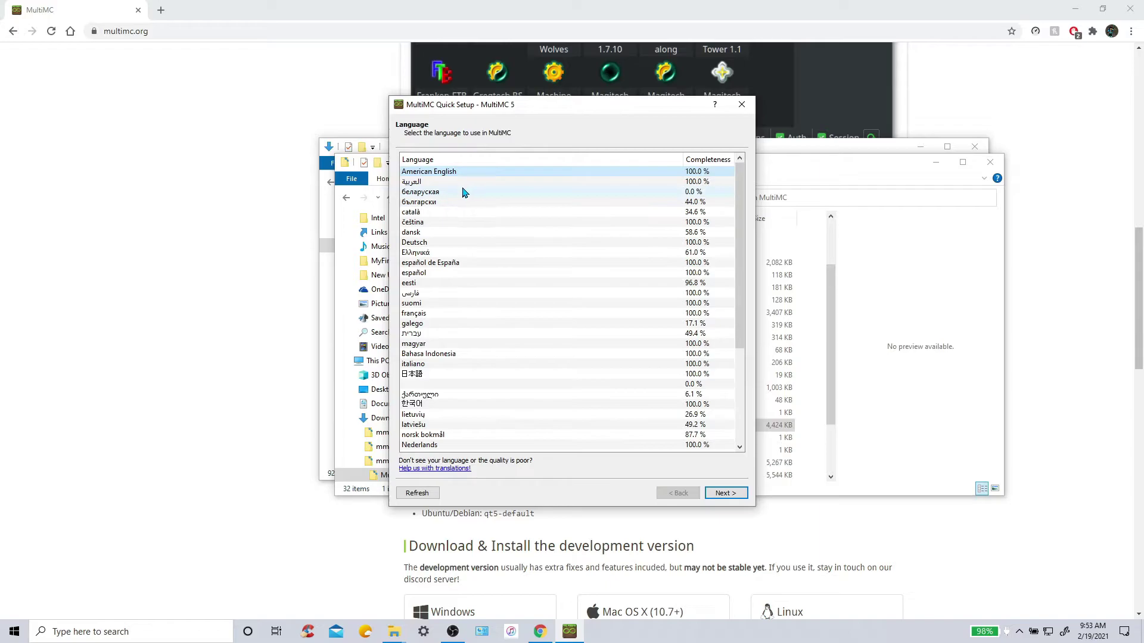
Step: Complete the MultiMC quick setup with American English, a maximum memory allocation of 2024 MB and analytics enabled
left_click(726, 493)
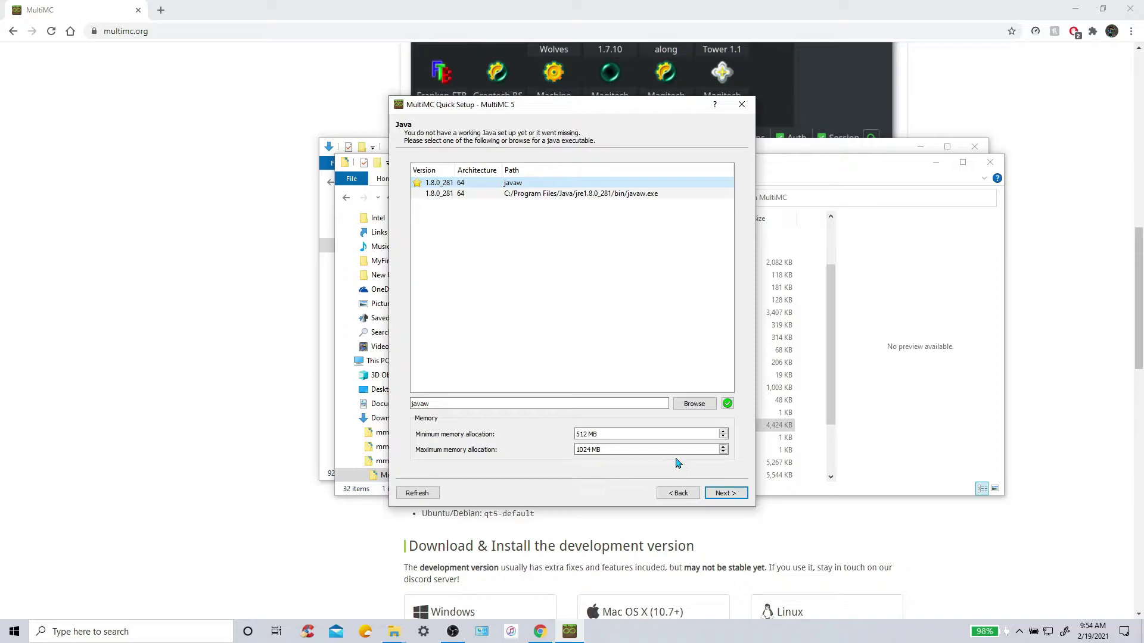
left_click(581, 450)
type("2")
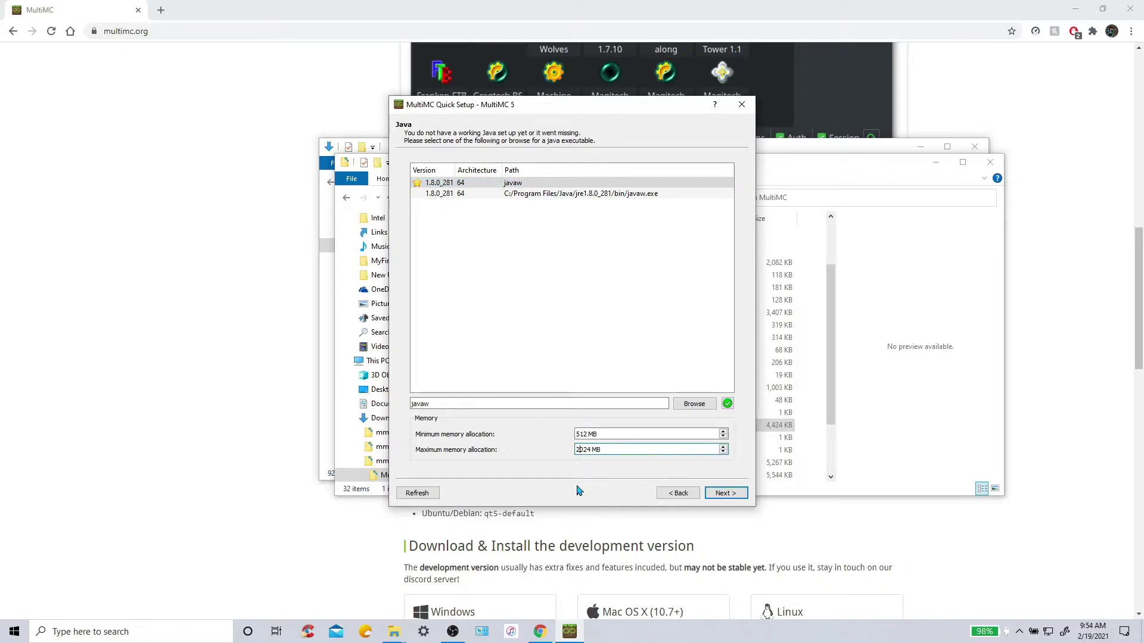
left_click(724, 494)
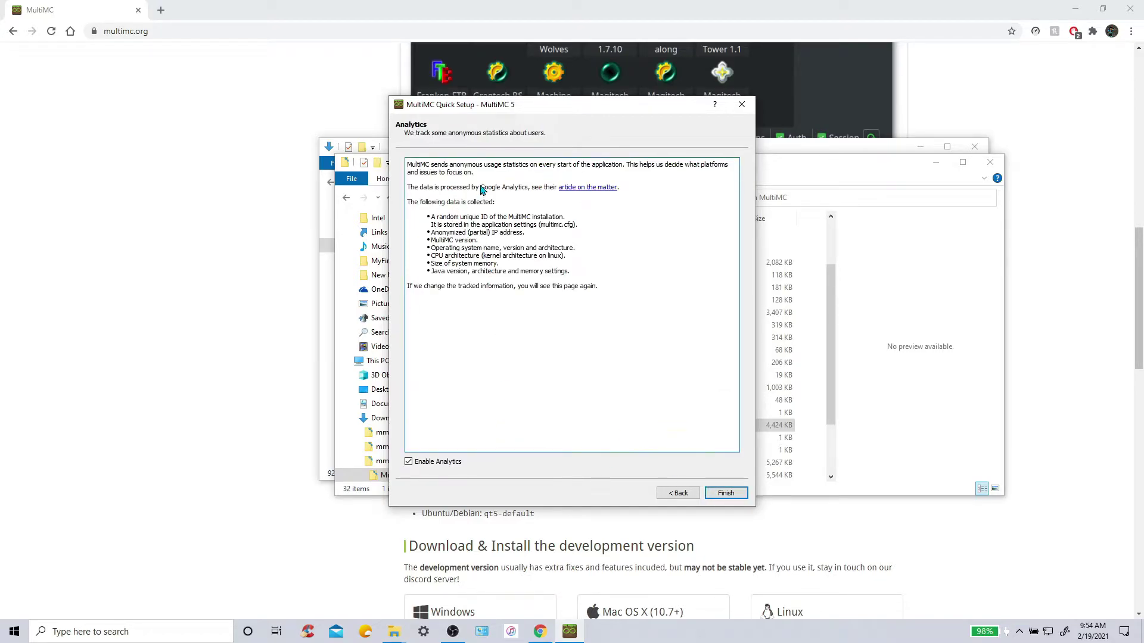
left_click(724, 493)
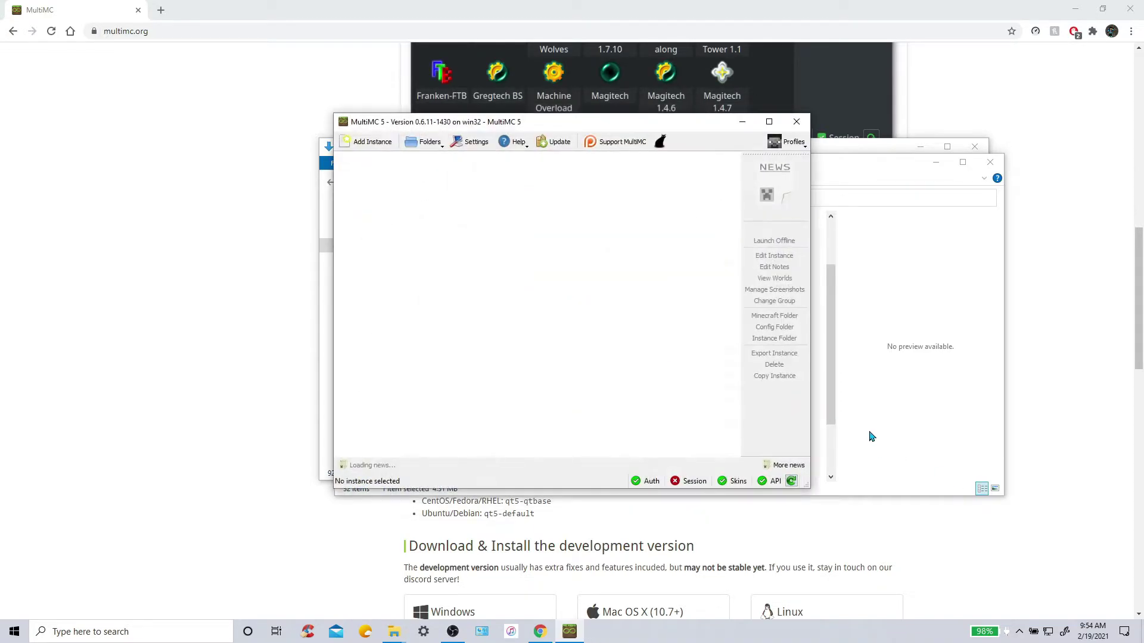
Step: Add a new vanilla Minecraft instance using release version 1.16.5 with the default name
left_click_drag(371, 122, 230, 141)
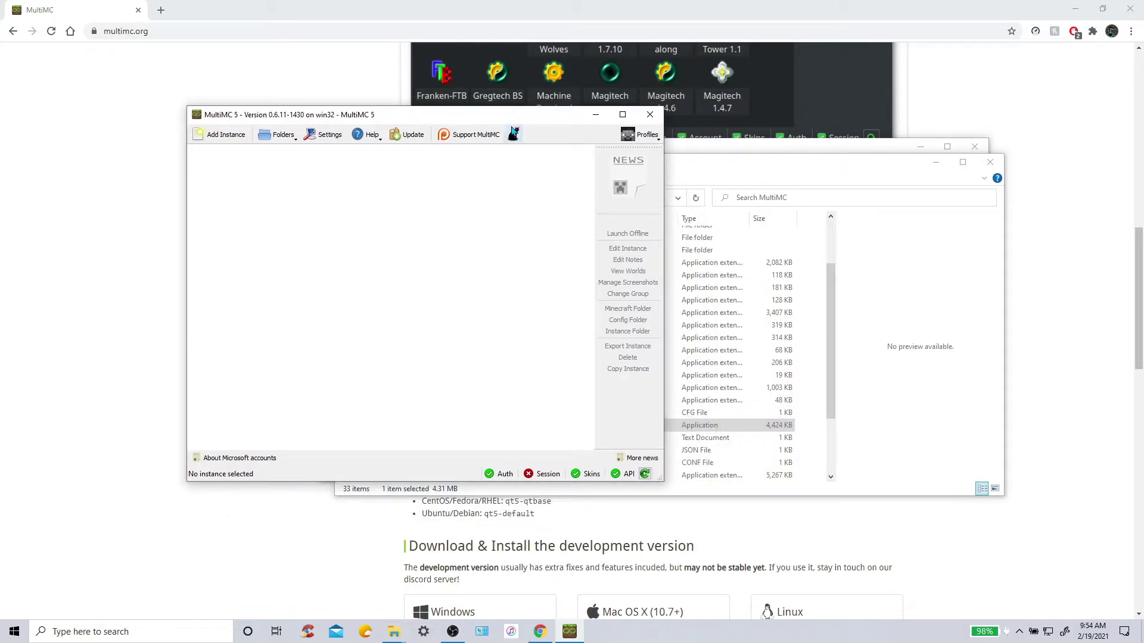
left_click_drag(514, 131, 685, 145)
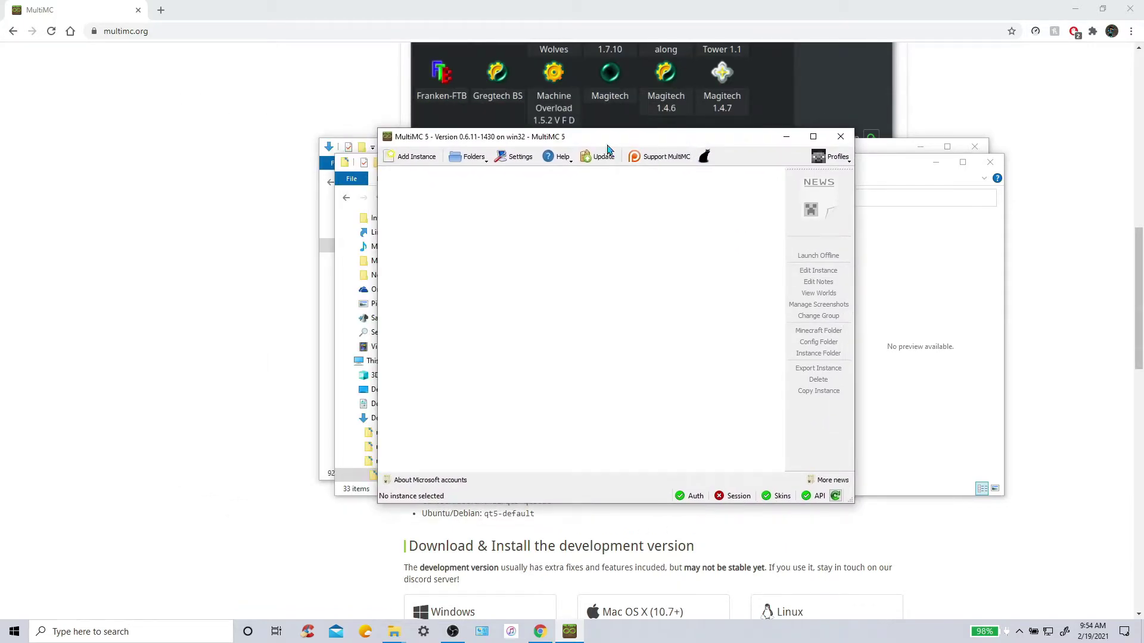
left_click(426, 158)
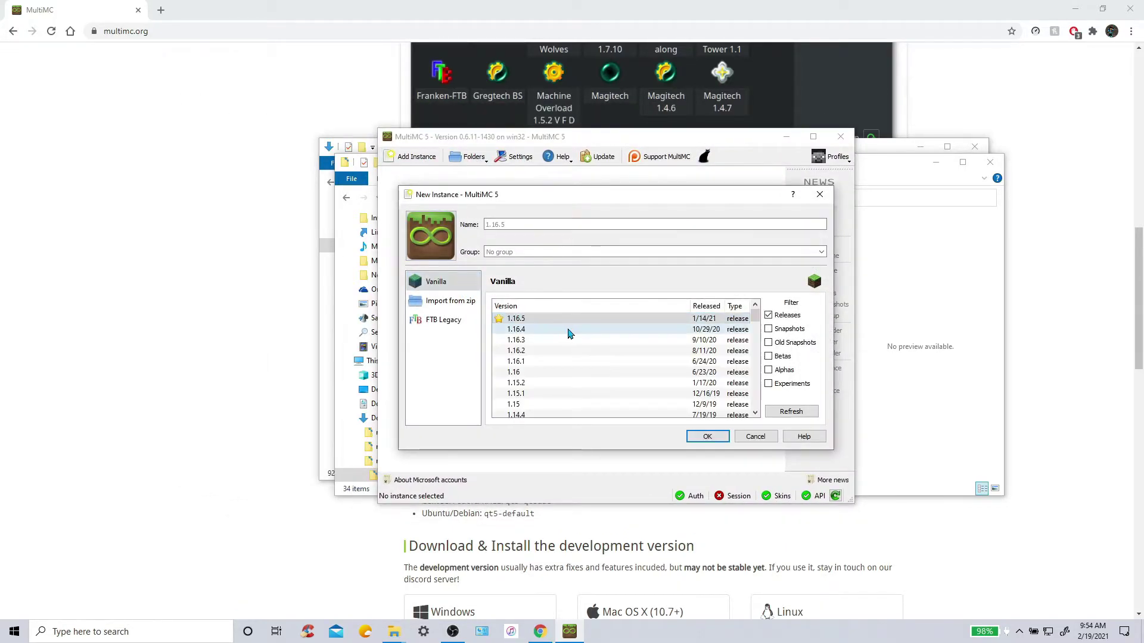
left_click(523, 320)
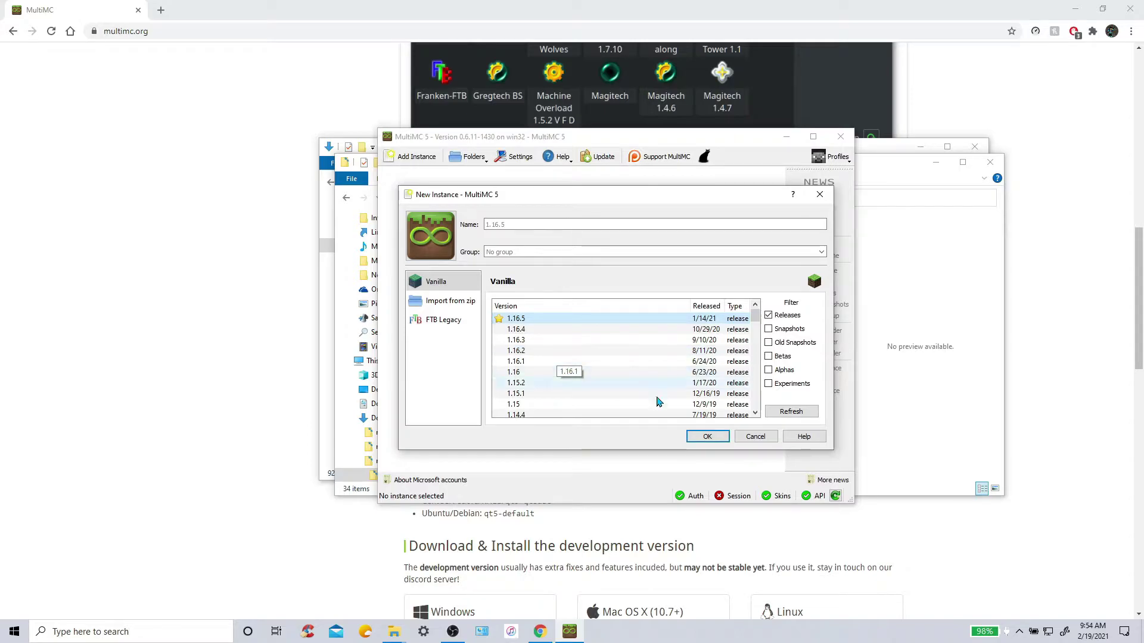
left_click(707, 436)
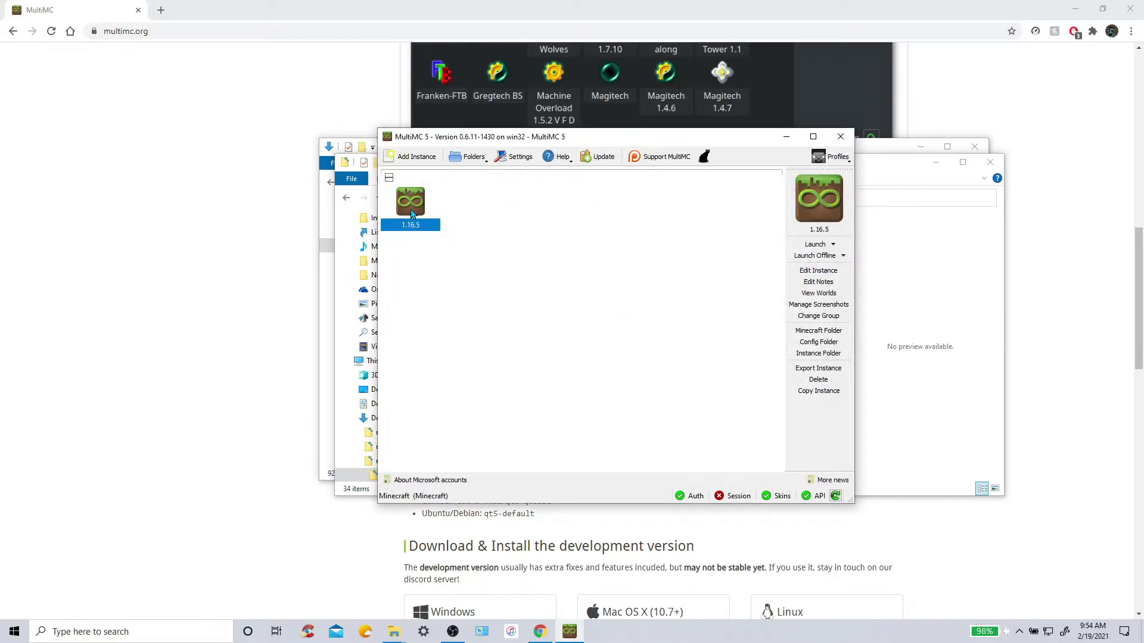
Step: Edit the 1.16.5 instance and install Forge version 36.0.42 in it
right_click(412, 214)
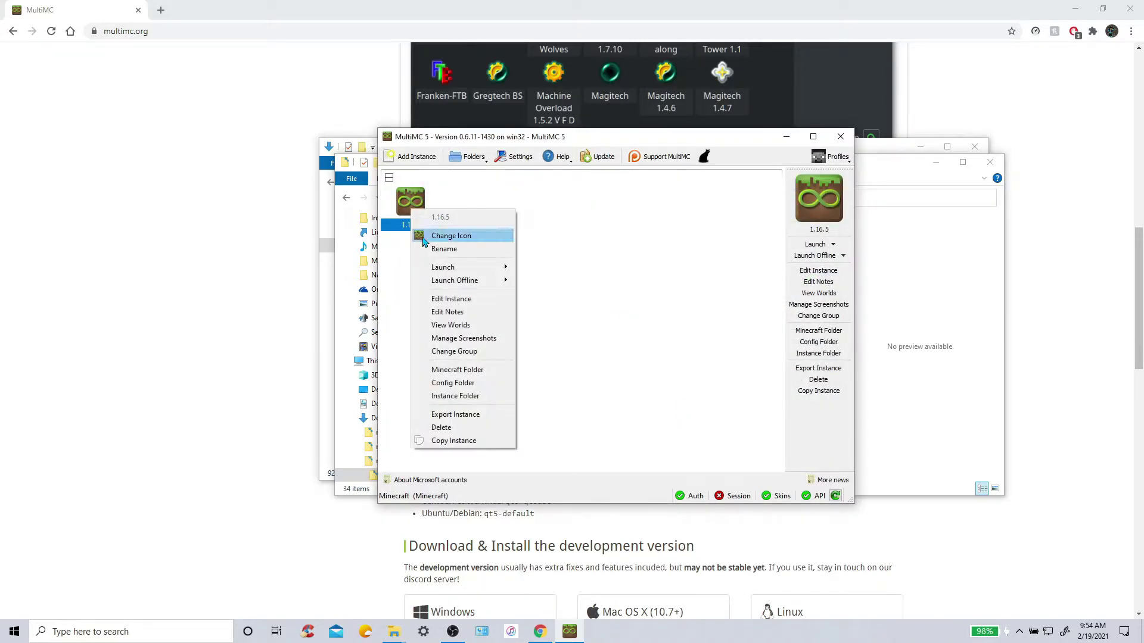
left_click(451, 302)
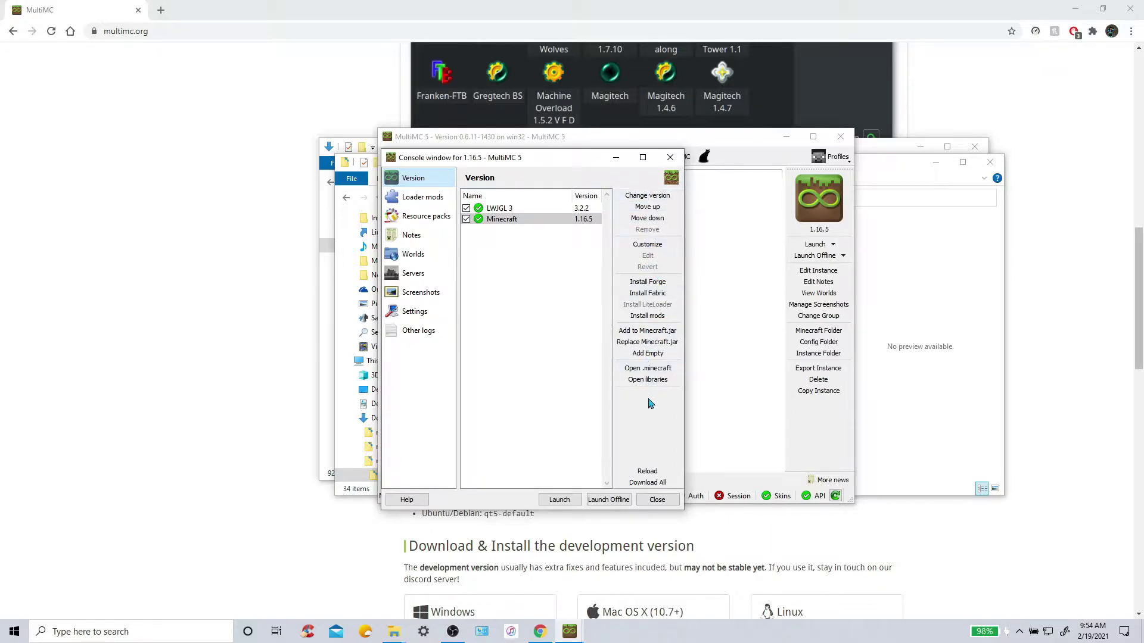
left_click(642, 282)
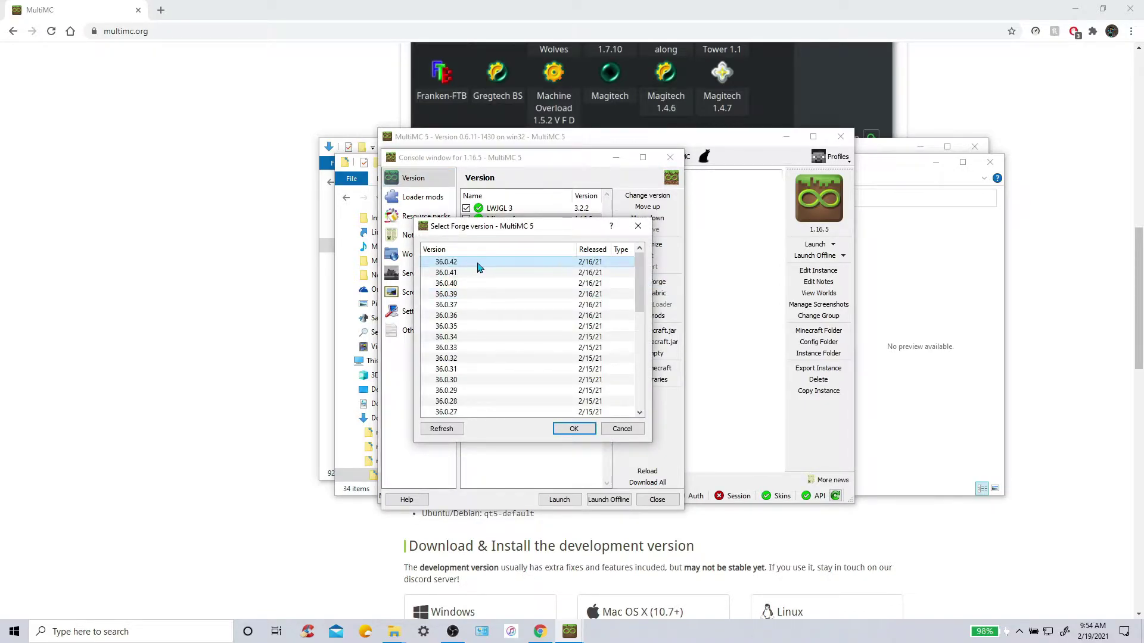
left_click(574, 429)
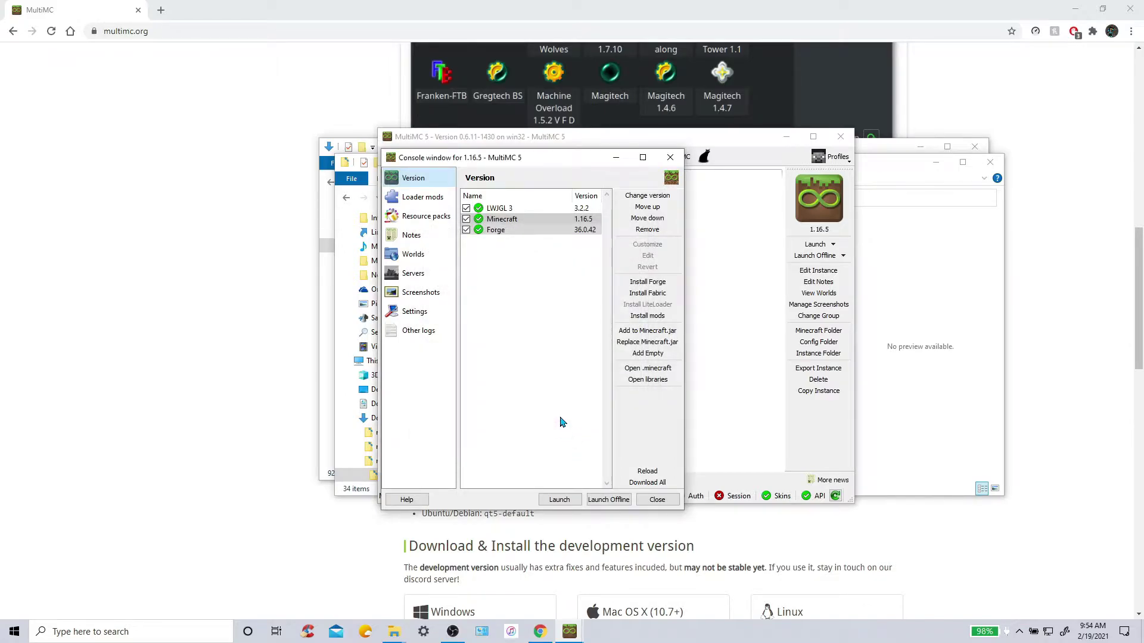
Step: Minimize the MultiMC windows, search Google in Chrome for "securitycraft for 1.16.4" and open the mod's CurseForge files page
left_click(616, 157)
left_click(787, 136)
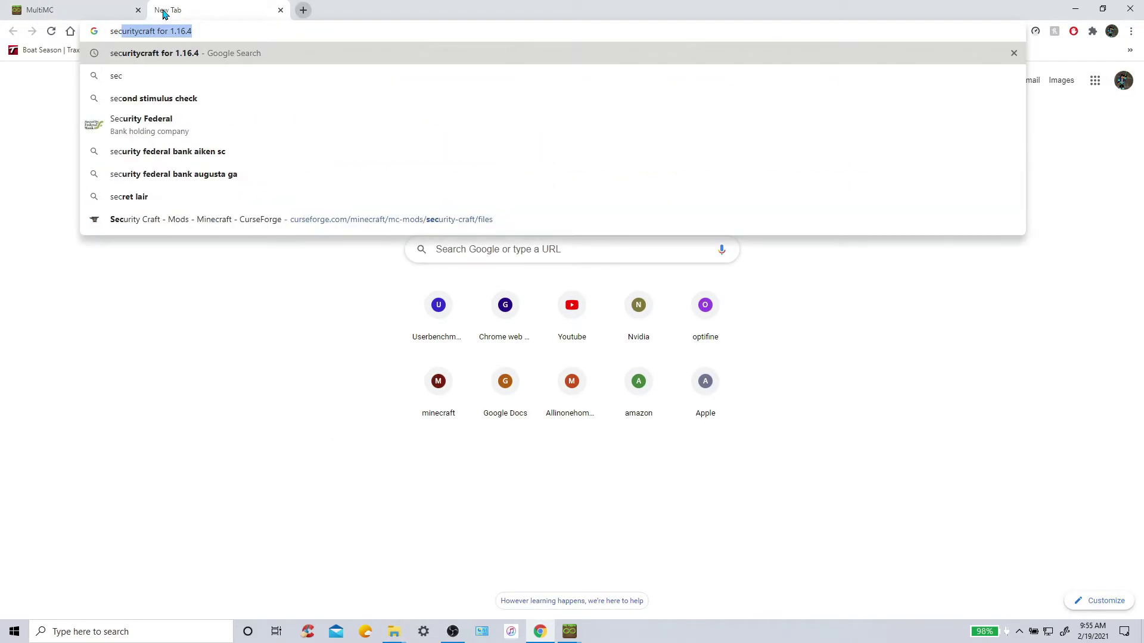
key("Return")
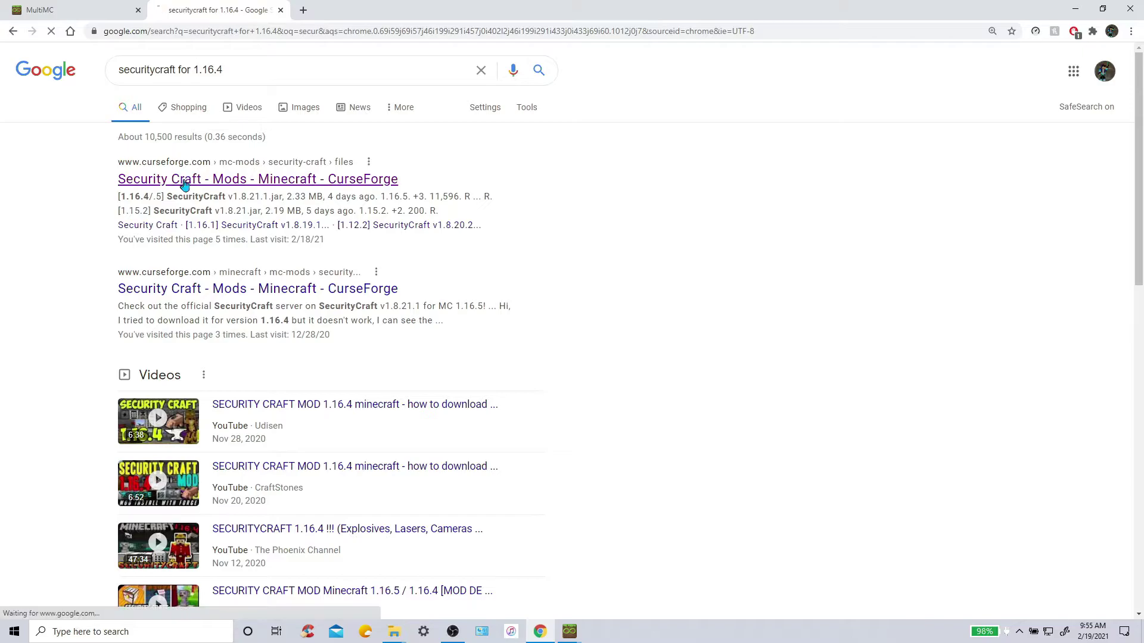
left_click(197, 180)
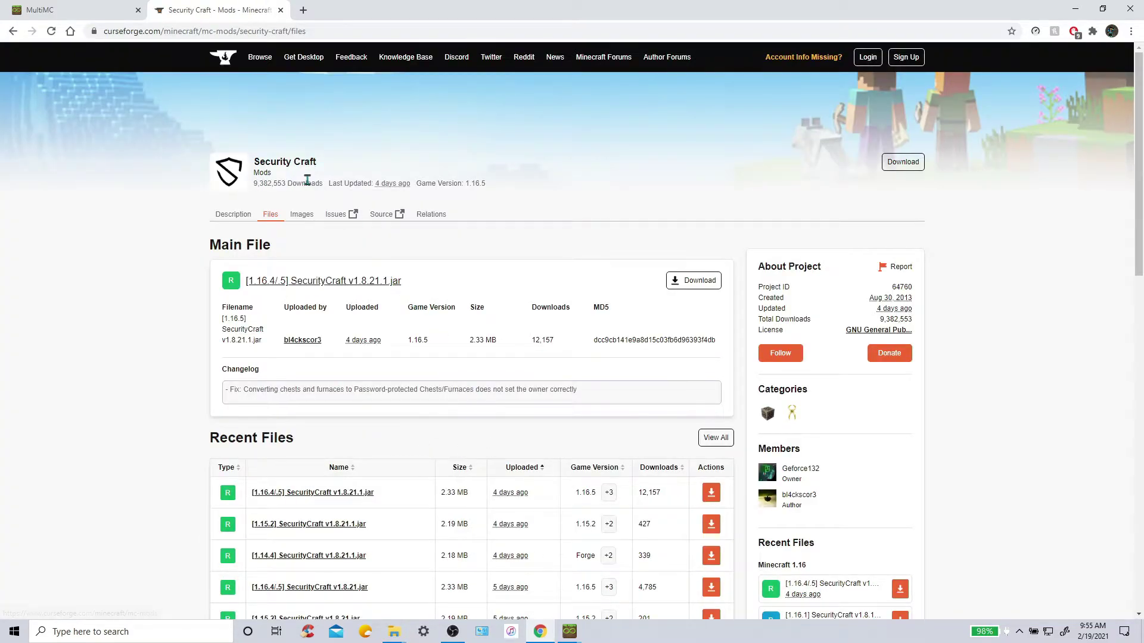
Step: Download the Security Craft mod's 1.16.5 jar from CurseForge and keep the file despite the browser's safety warning
right_click(403, 201)
left_click(353, 199)
left_click(913, 162)
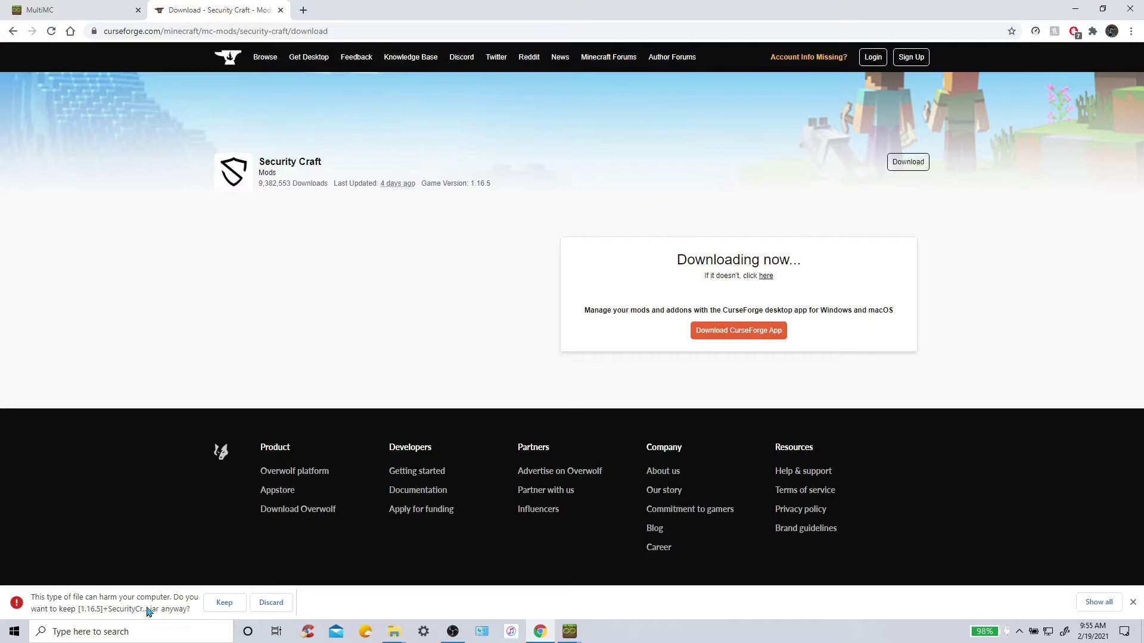
left_click(224, 603)
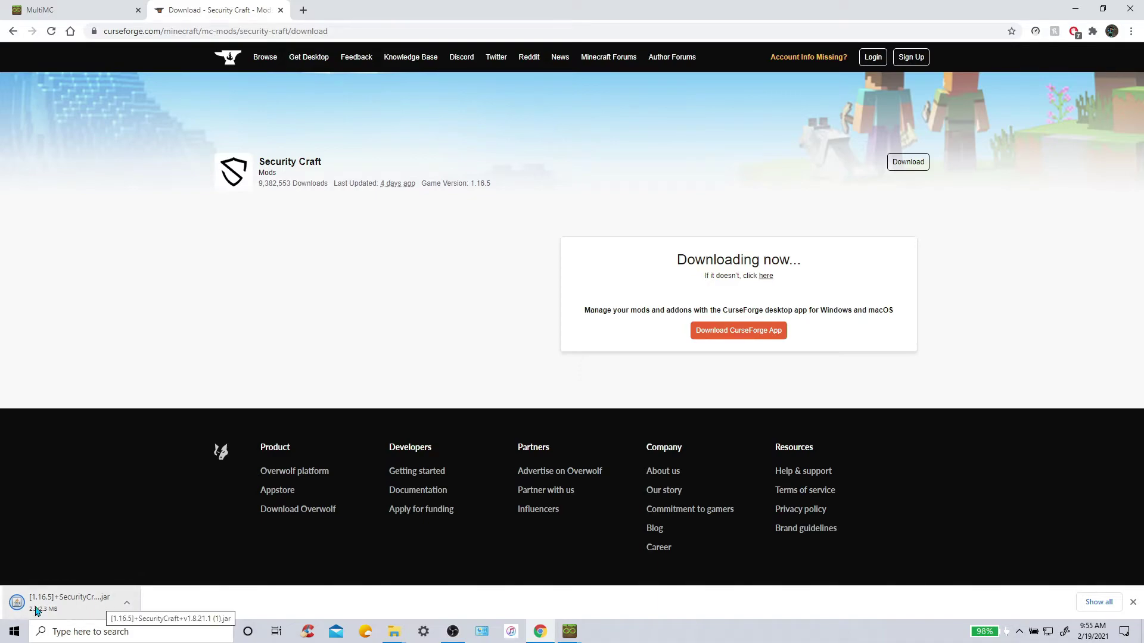
Step: Open the Downloads folder in File Explorer and copy the file [1.16.5]+SecurityCraft+v1.8.21.1.jar
left_click(89, 599)
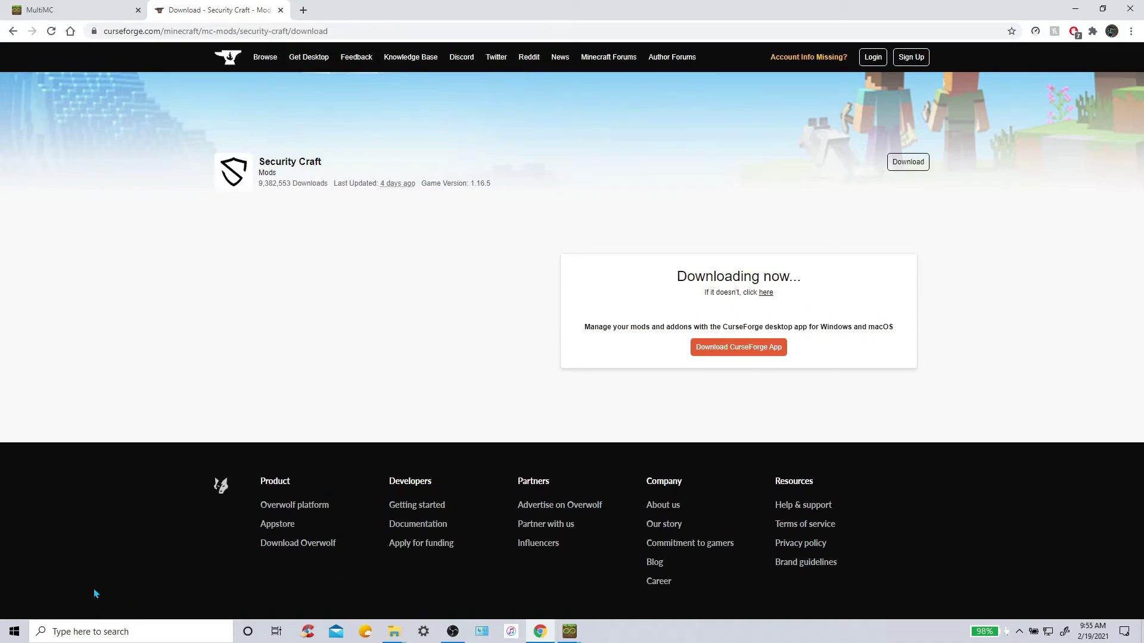
mouse_move(394, 630)
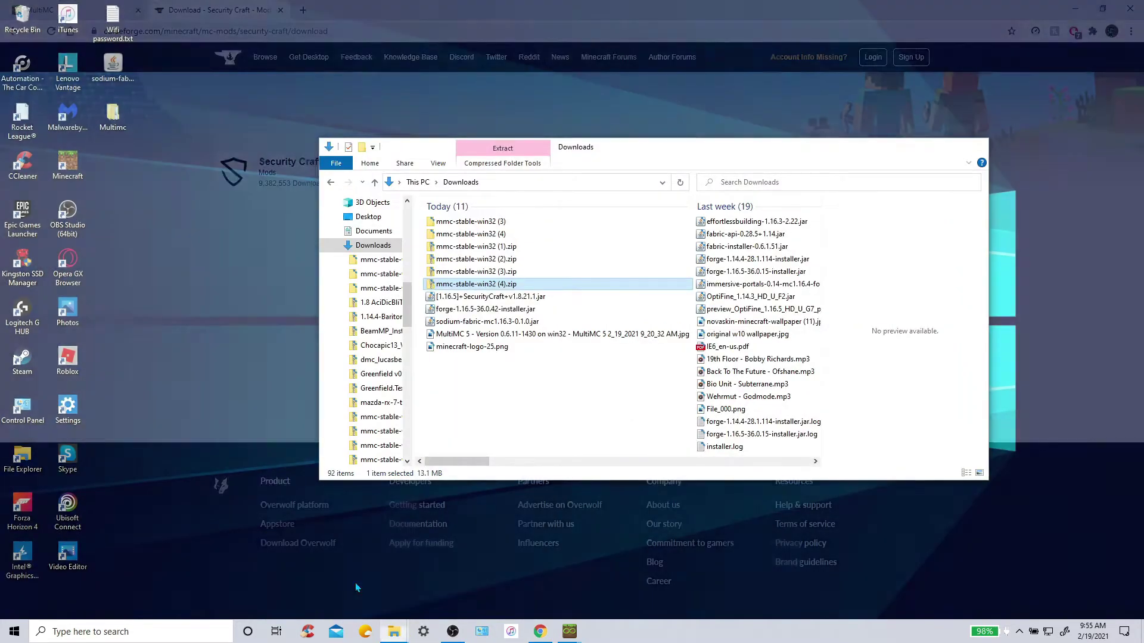
left_click(357, 586)
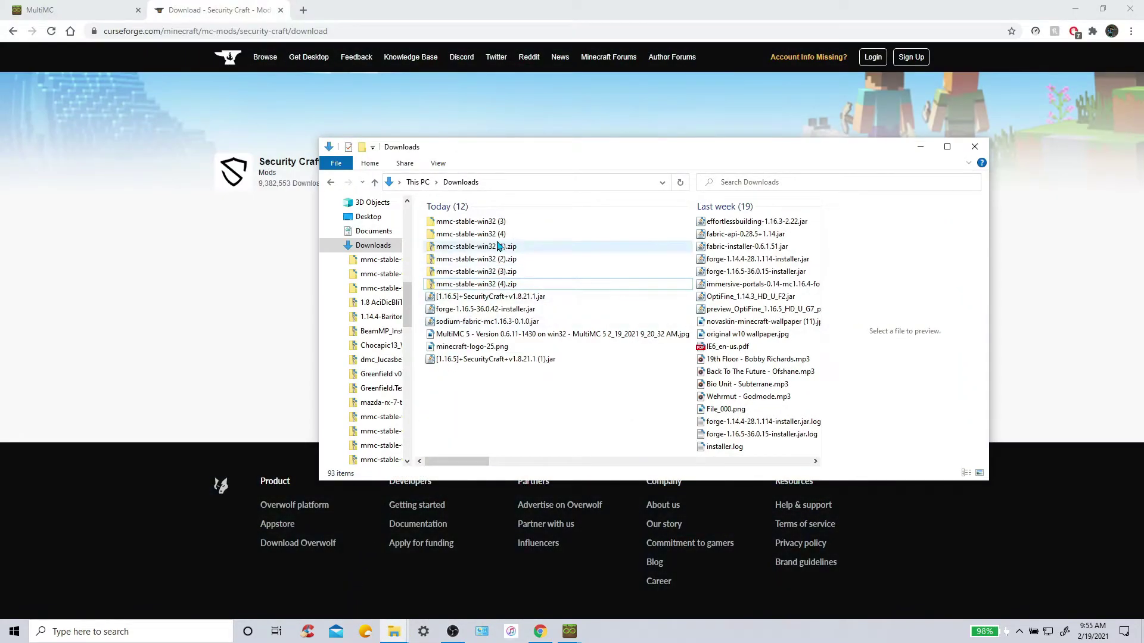
left_click(449, 300)
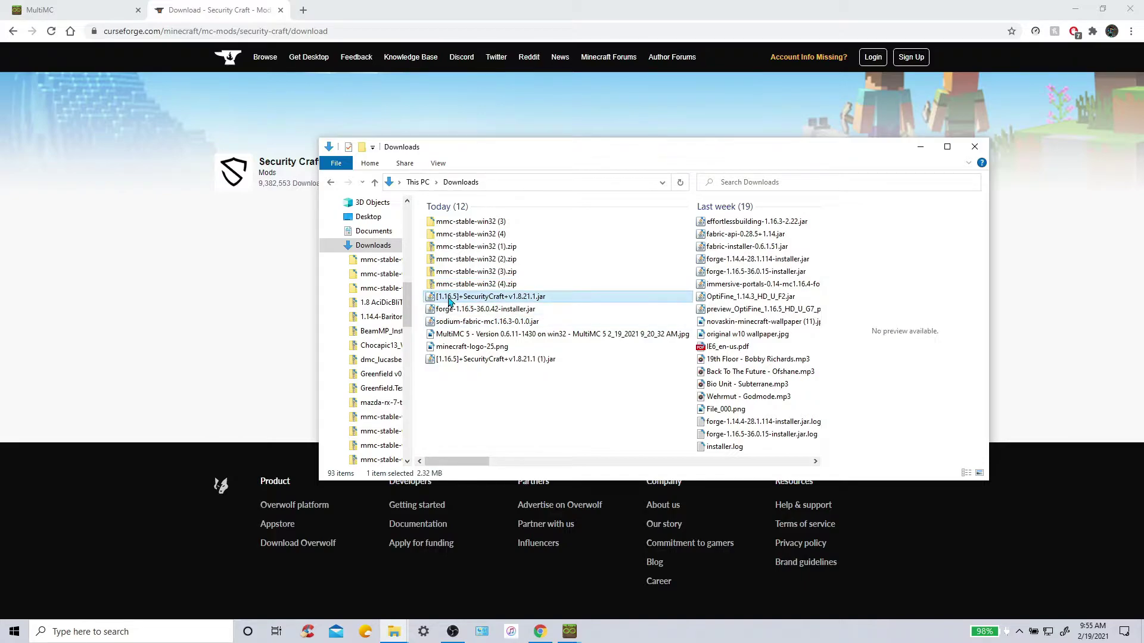
right_click(487, 301)
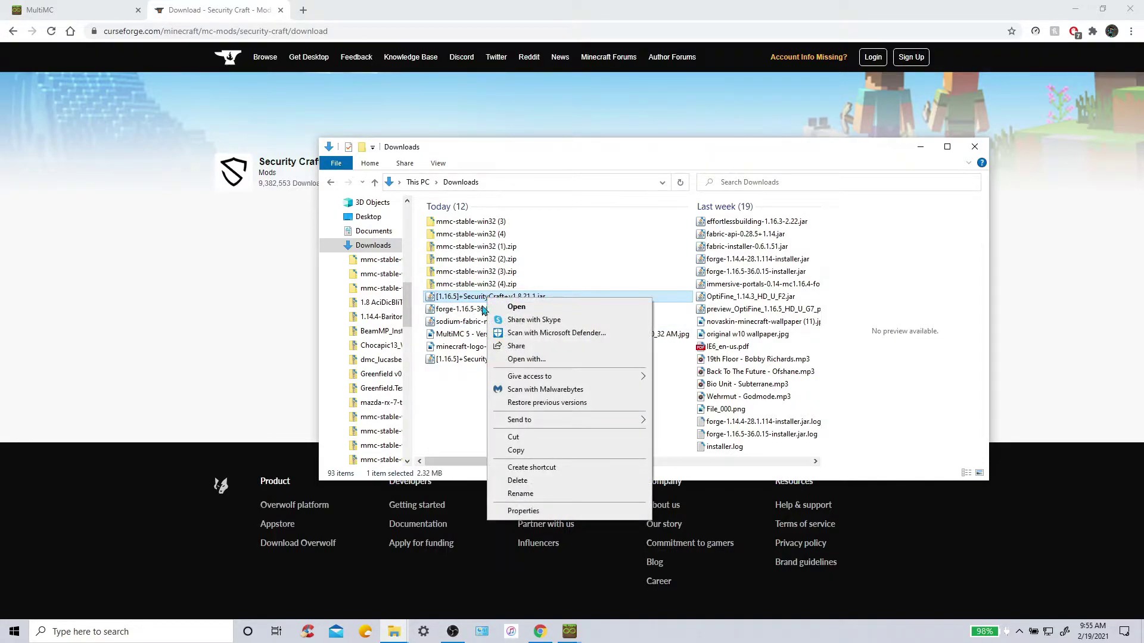
left_click(519, 451)
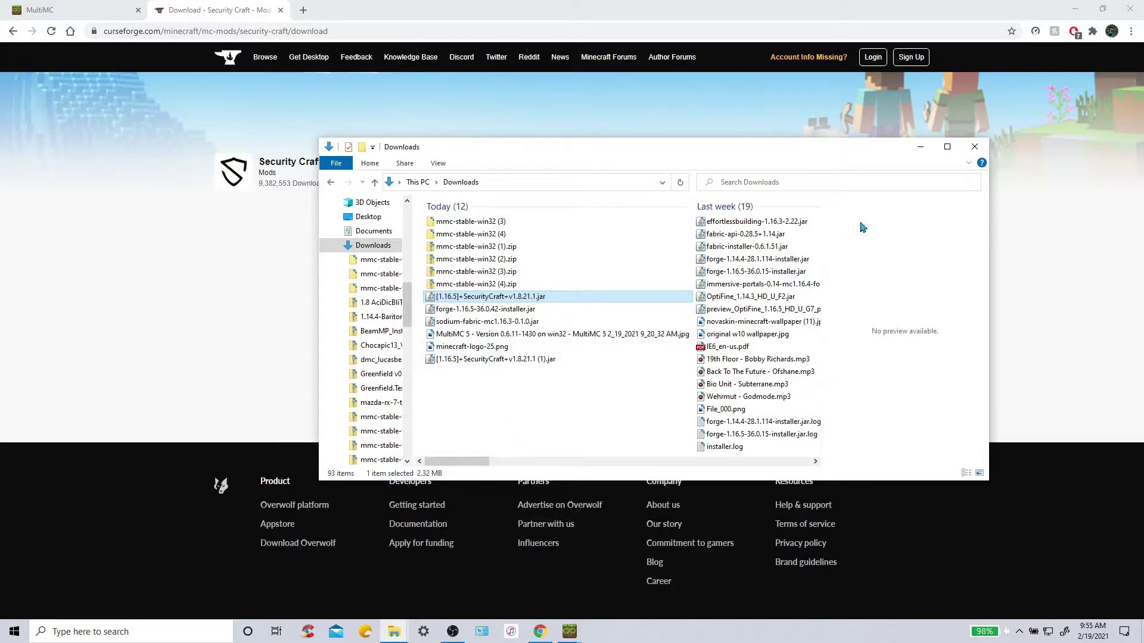
Step: Close the Downloads window and the CurseForge tab, show the desktop, and bring back MultiMC's main and 1.16.5 instance windows
left_click(975, 146)
left_click(280, 10)
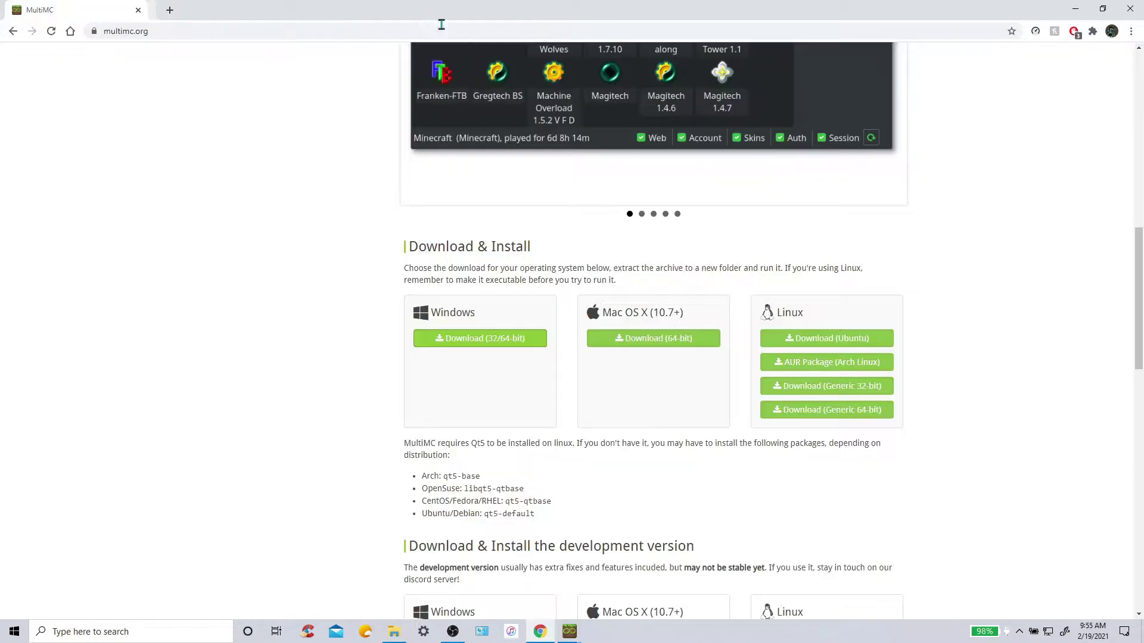
key("super+d")
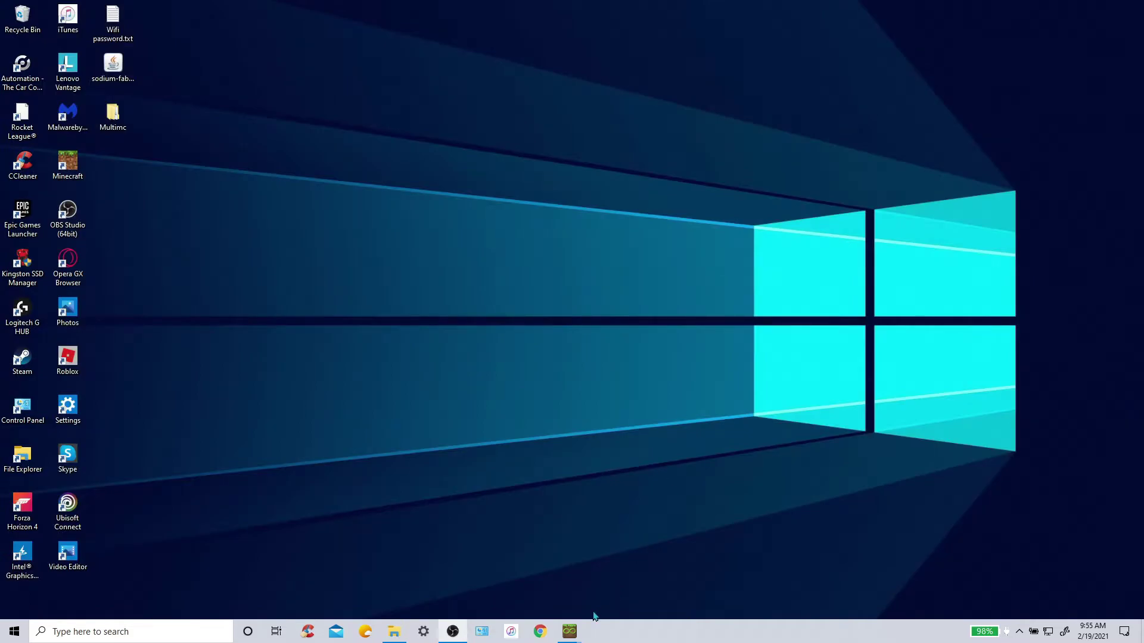
mouse_move(569, 630)
left_click(557, 585)
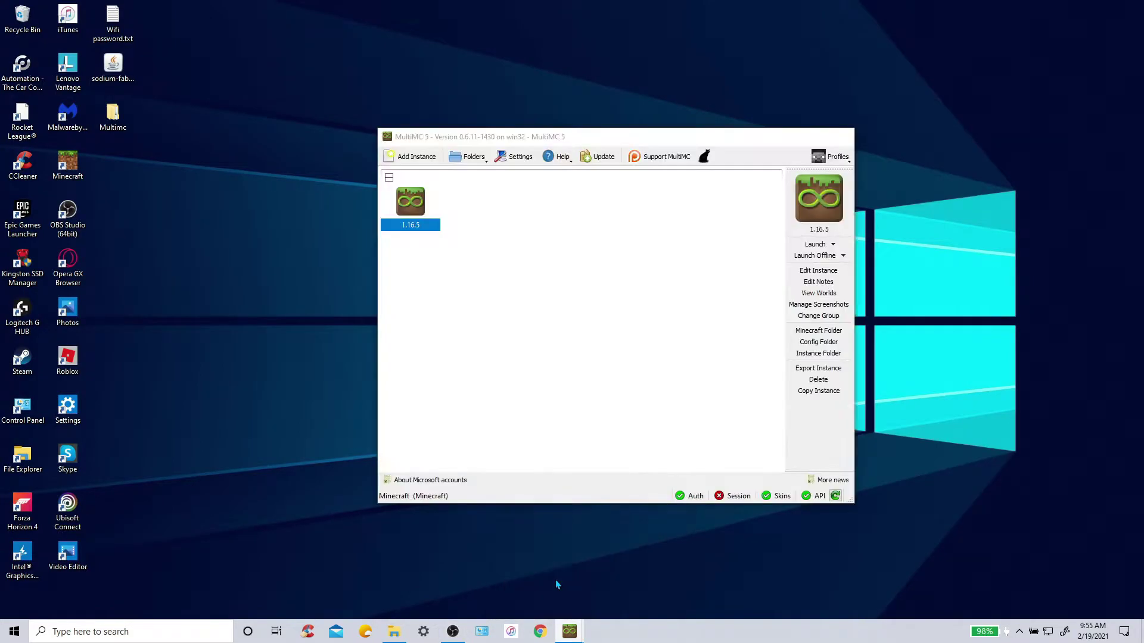
mouse_move(569, 630)
left_click(625, 571)
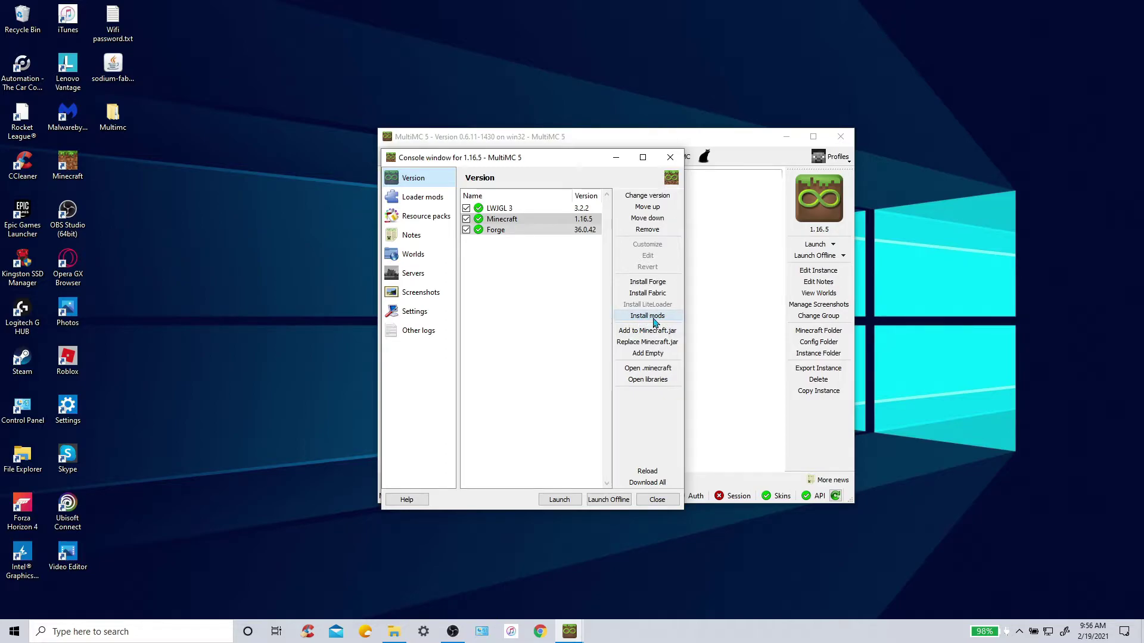
Step: Add the copied SecurityCraft jar to the 1.16.5 instance's loader mods by pasting its file path
left_click(653, 318)
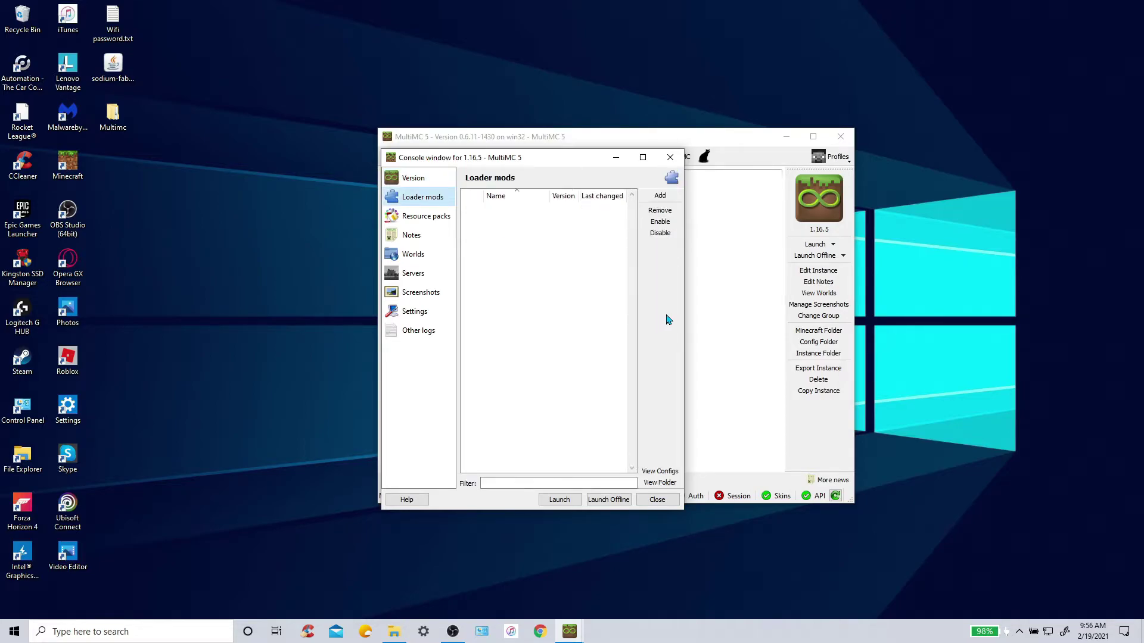
left_click(660, 197)
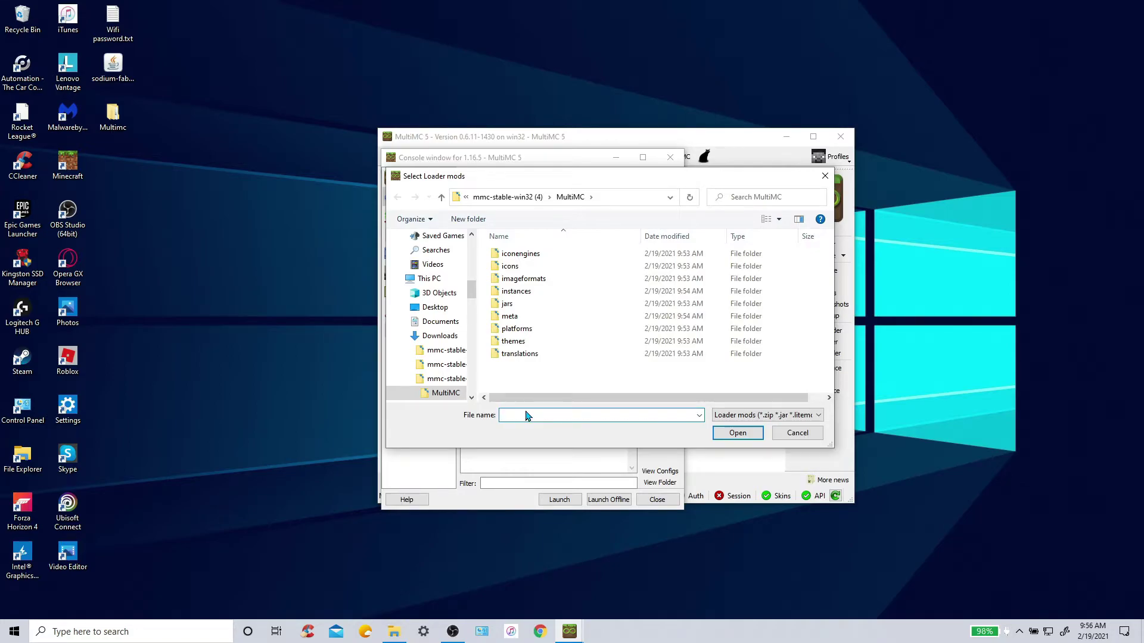
key("ctrl+v")
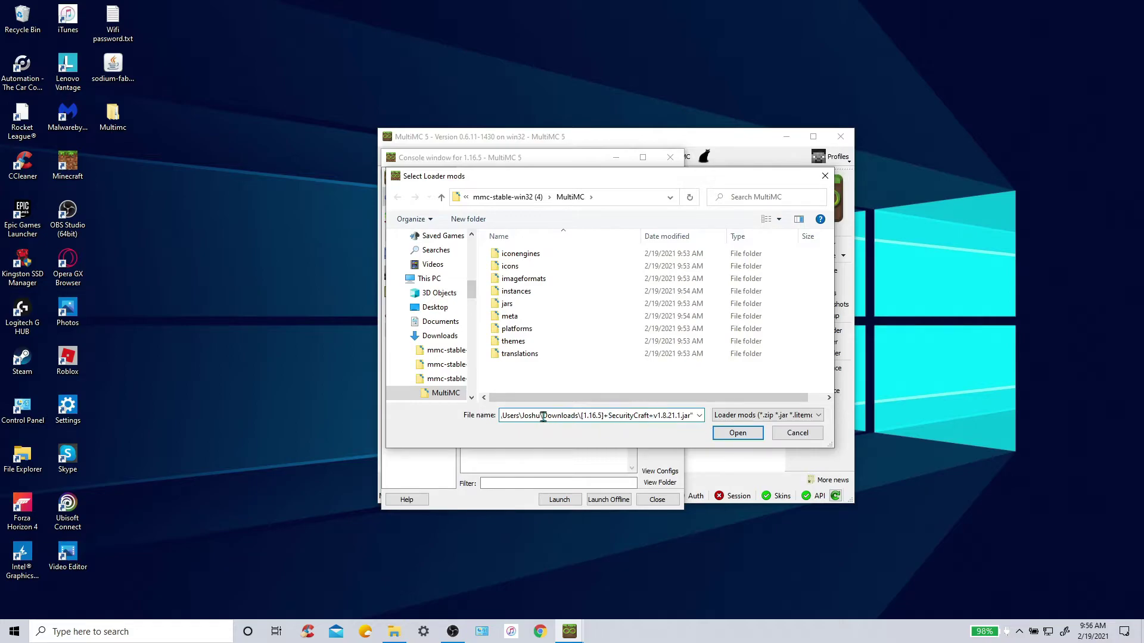
left_click(738, 439)
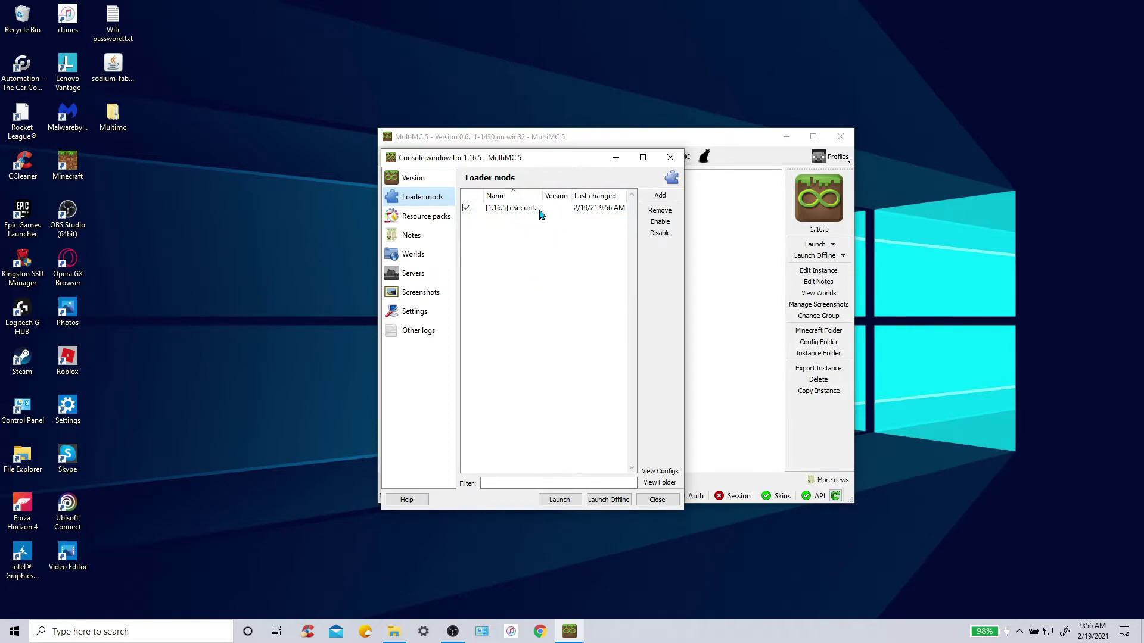
Step: Try to launch the 1.16.5 instance from its version page and decline opening the account manager
left_click(405, 179)
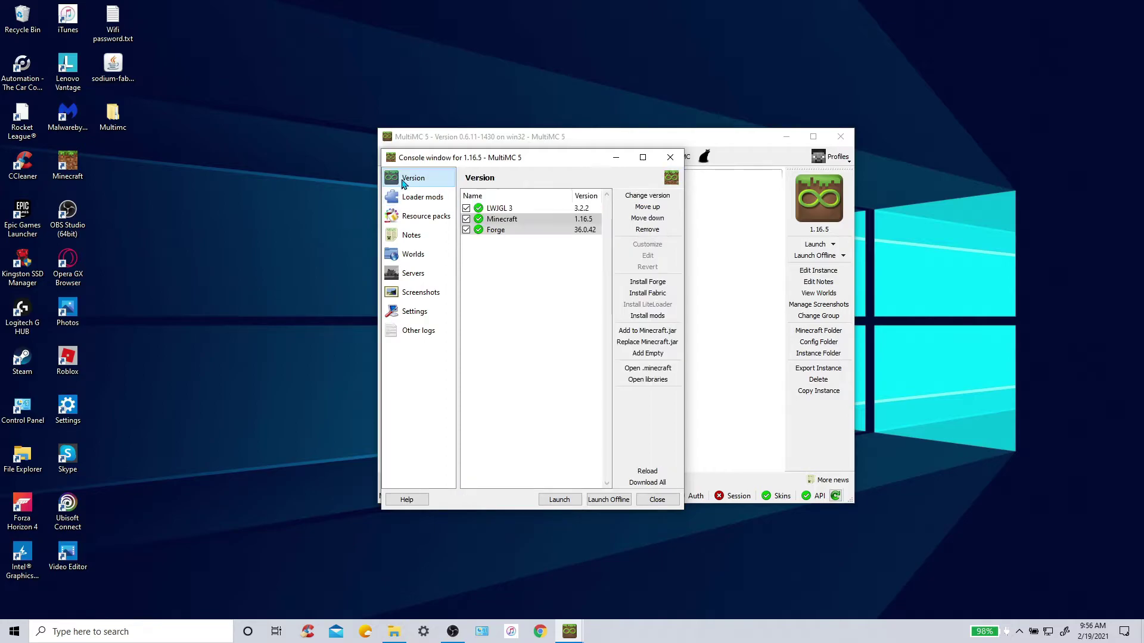
left_click(568, 502)
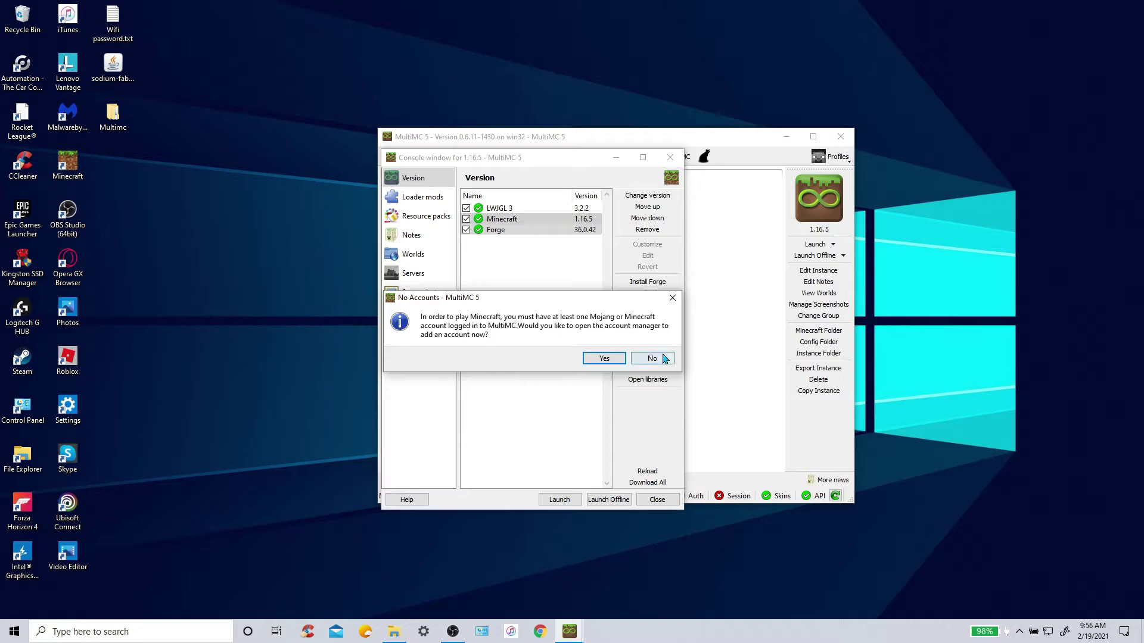
left_click(653, 358)
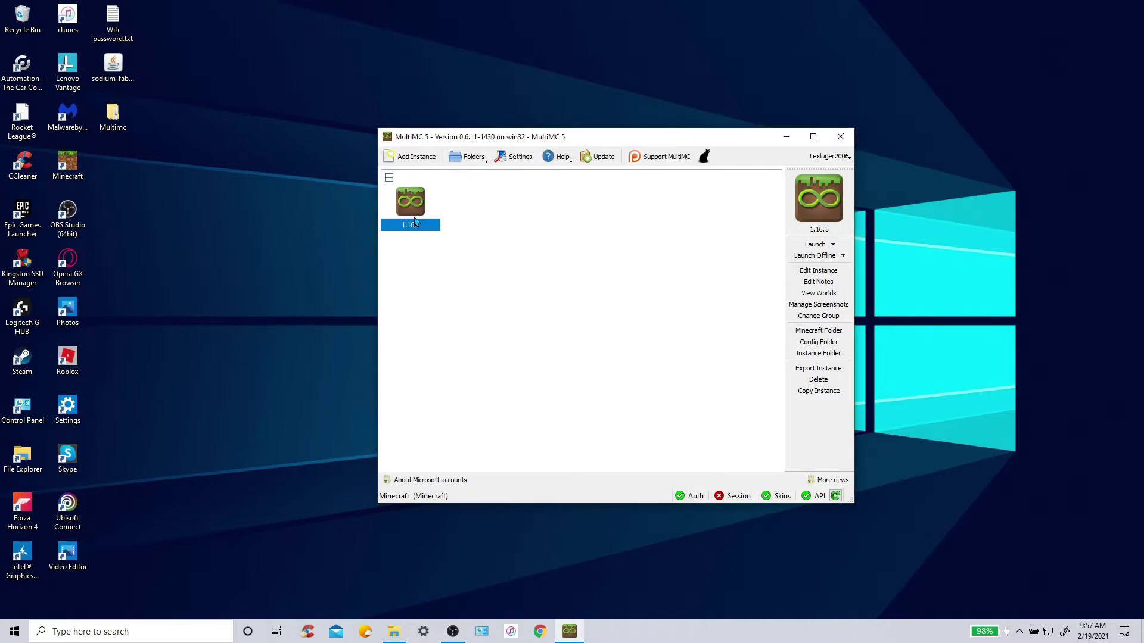
Step: Reopen the 1.16.5 instance for editing, check its loader mods and version components, and close the window
right_click(415, 222)
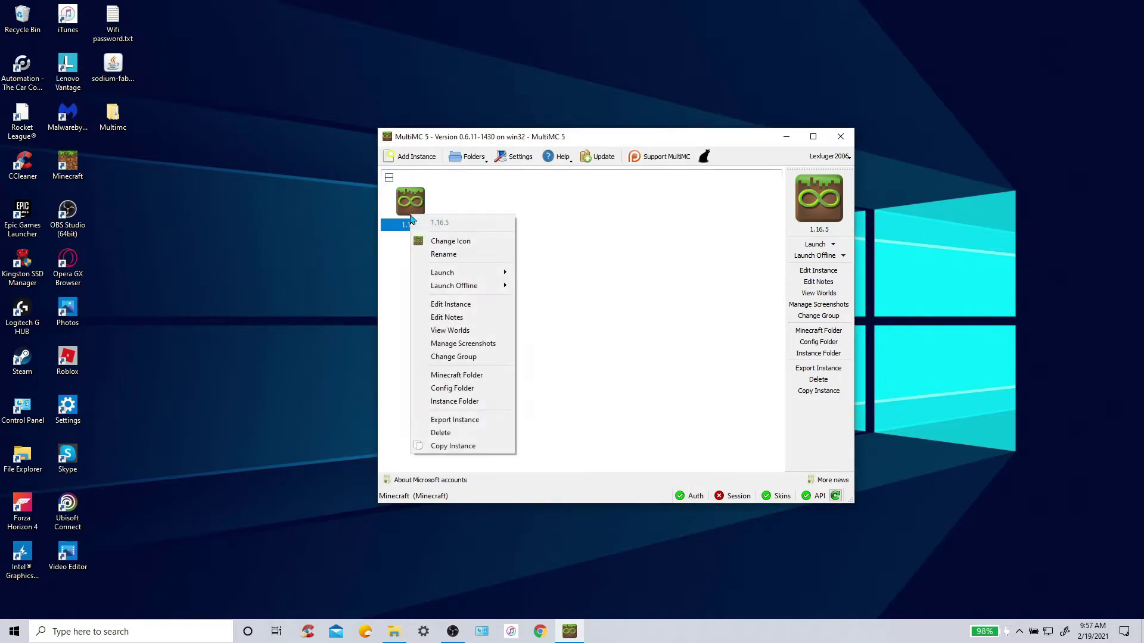
left_click(450, 302)
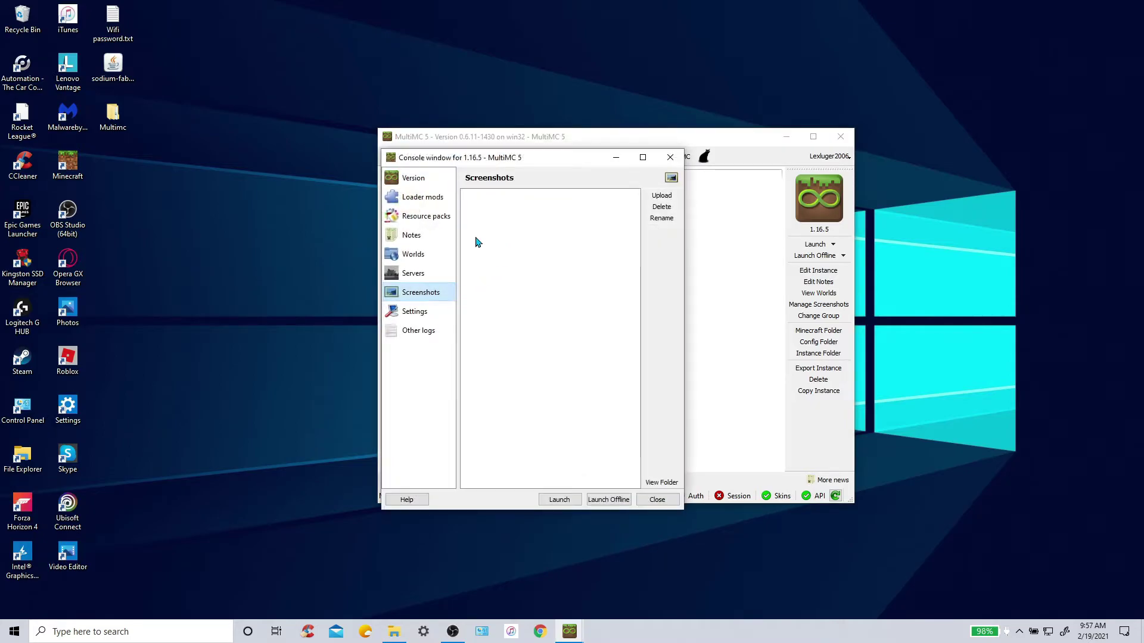
left_click(417, 197)
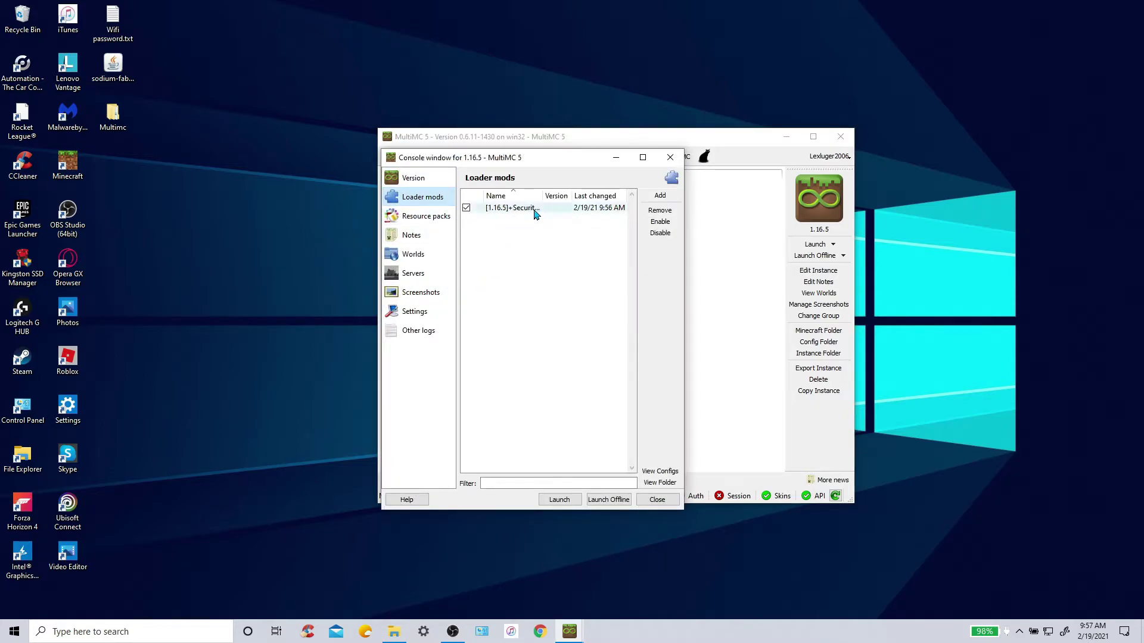
left_click(415, 180)
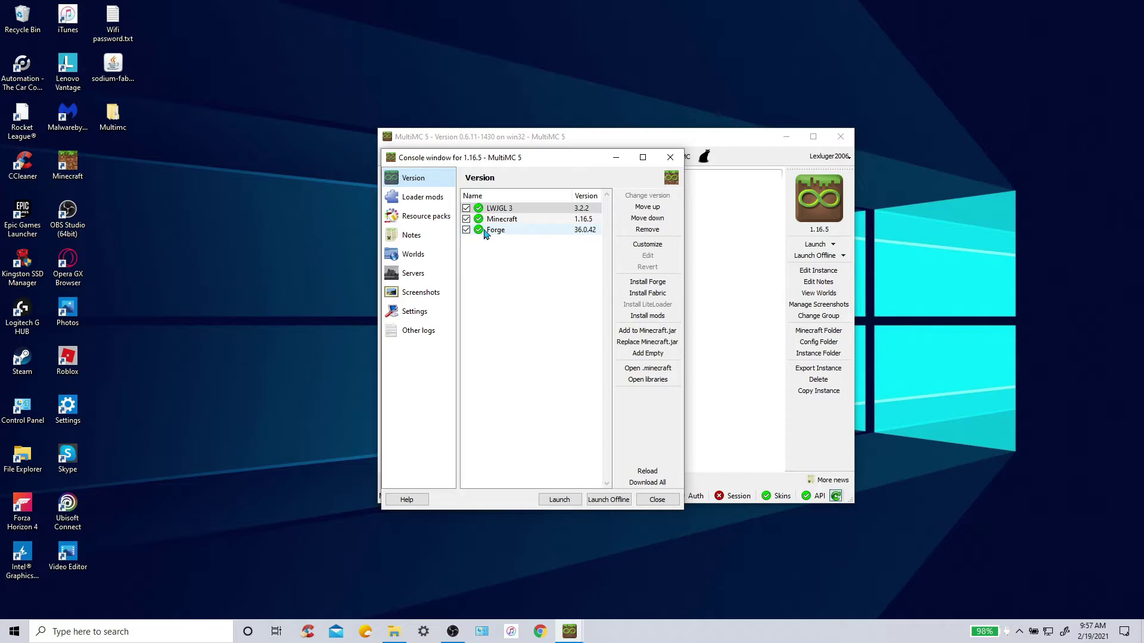
key("Escape")
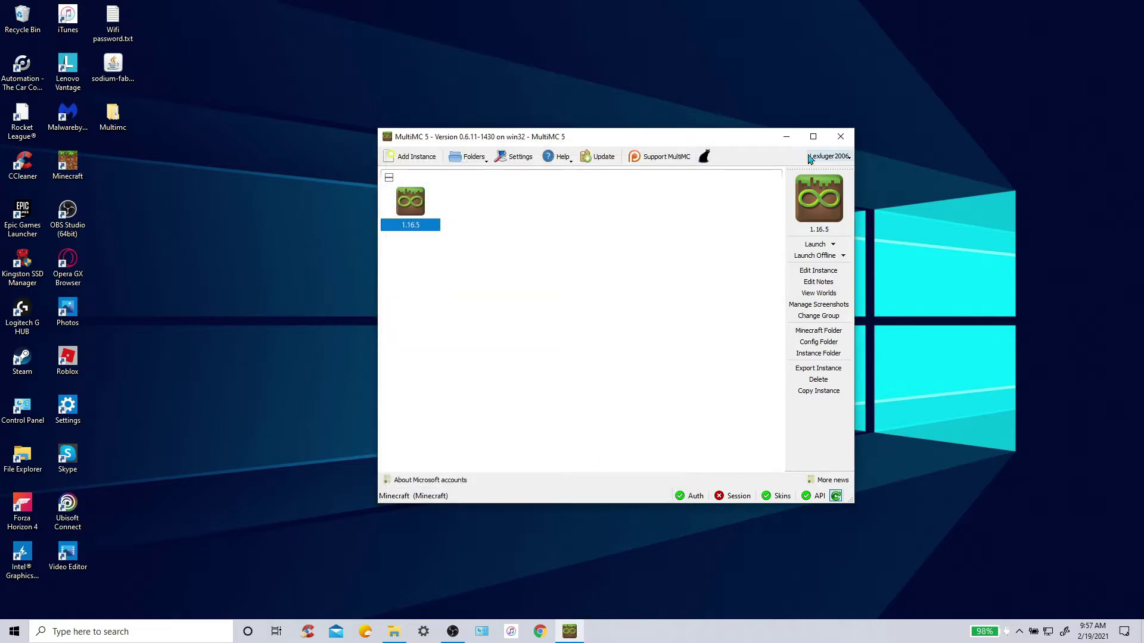
Step: Launch the 1.16.5 instance and minimize the MultiMC window while Minecraft loads
double_click(412, 211)
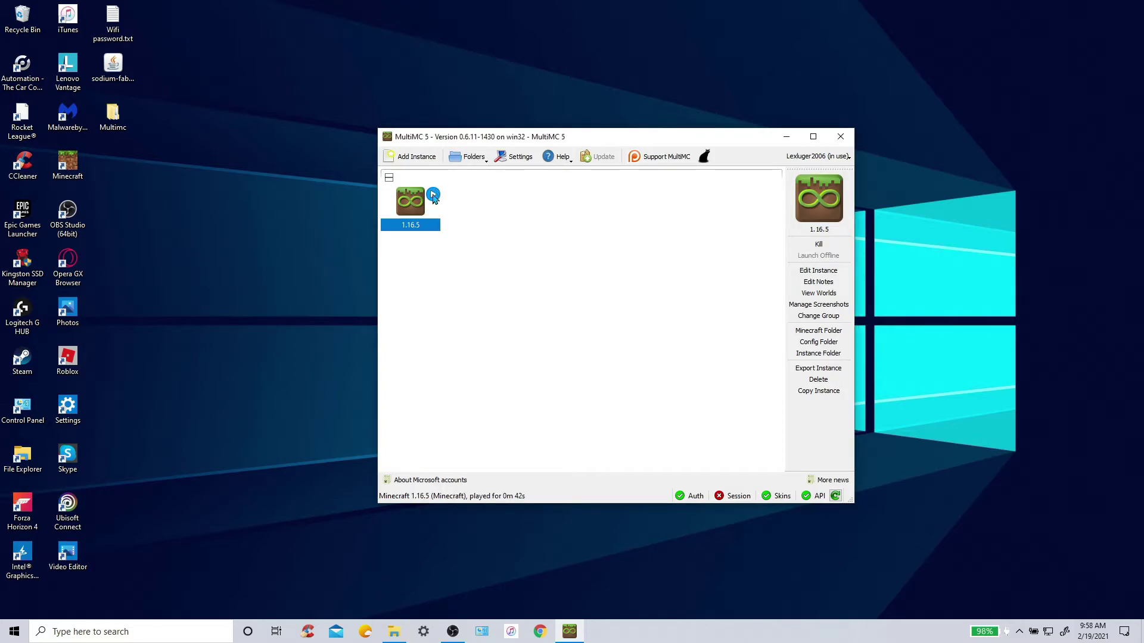
left_click(786, 138)
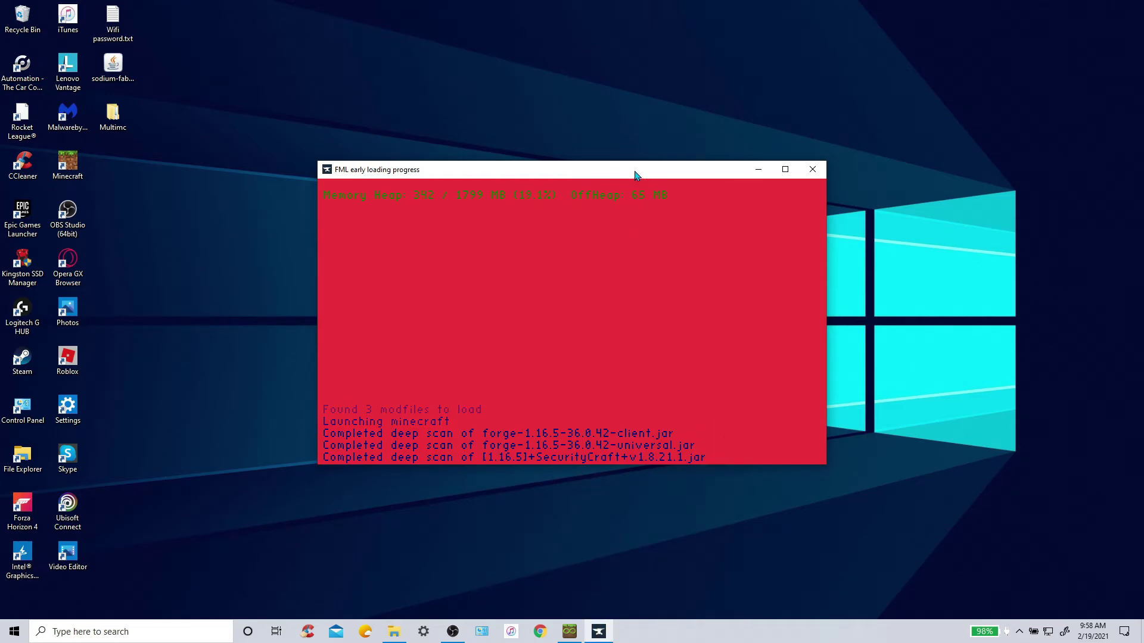
left_click_drag(635, 171, 621, 148)
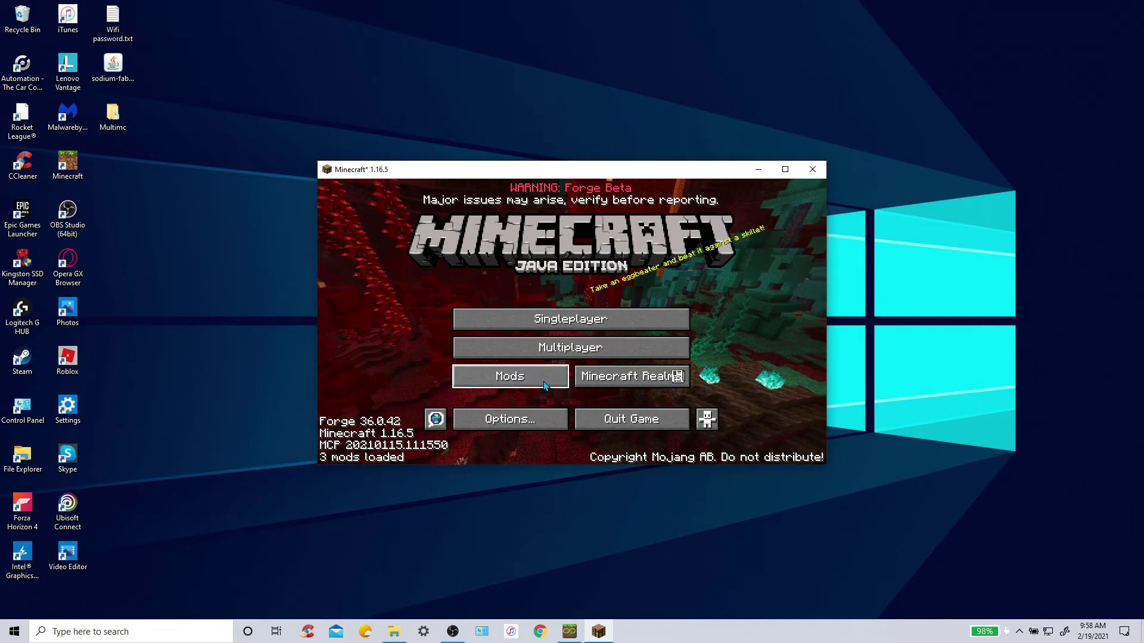
Step: Open Minecraft's mod list, view the details of the loaded mods and return to the title screen
left_click(506, 376)
left_click(395, 295)
left_click(381, 272)
left_click(369, 233)
left_click(606, 441)
Step: Maximize the Minecraft window, create a new singleplayer world in Creative mode and walk around in it
left_click(785, 169)
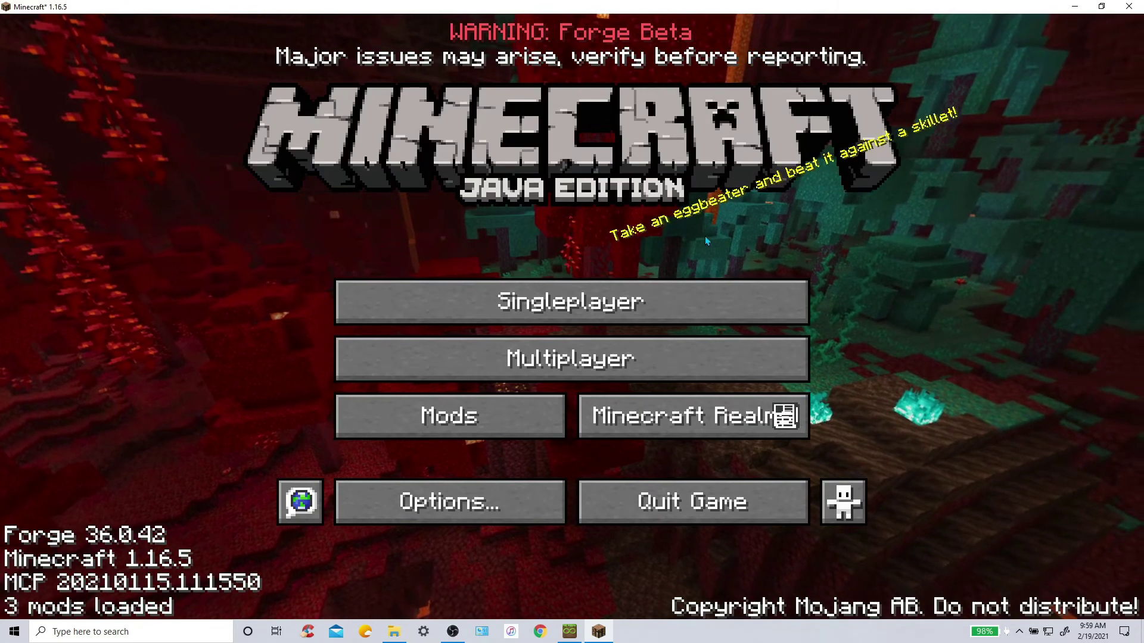
left_click(538, 292)
left_click(537, 291)
left_click(538, 291)
left_click(445, 588)
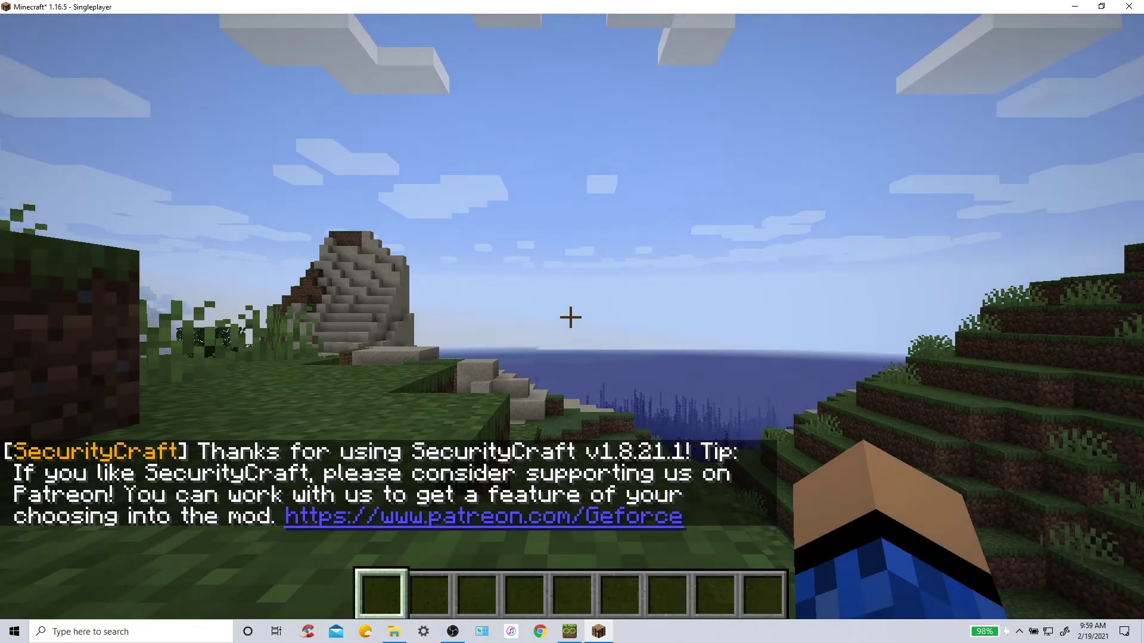
key("w")
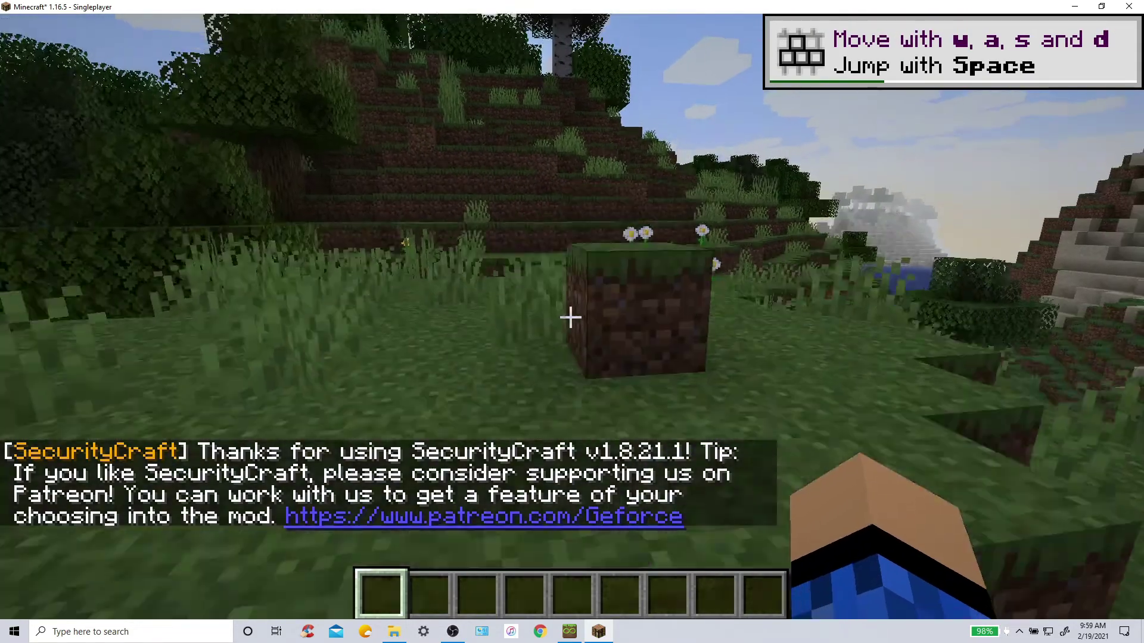
Step: Set the max framerate to Unlimited in the game's video settings and resume walking in the world
key("Escape")
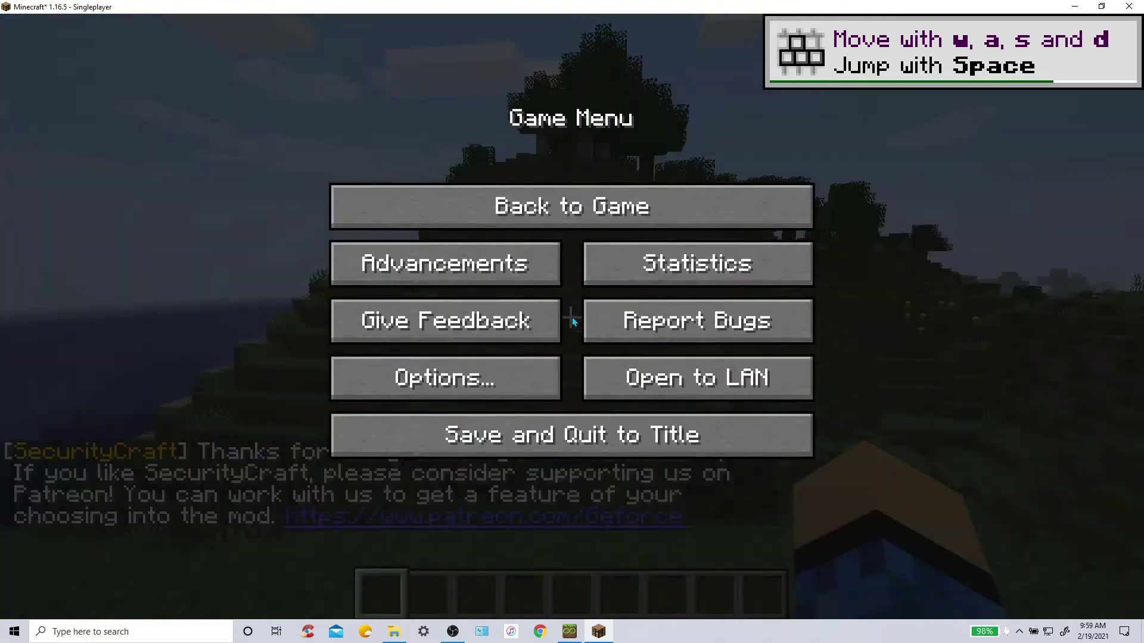
left_click(446, 376)
left_click(381, 292)
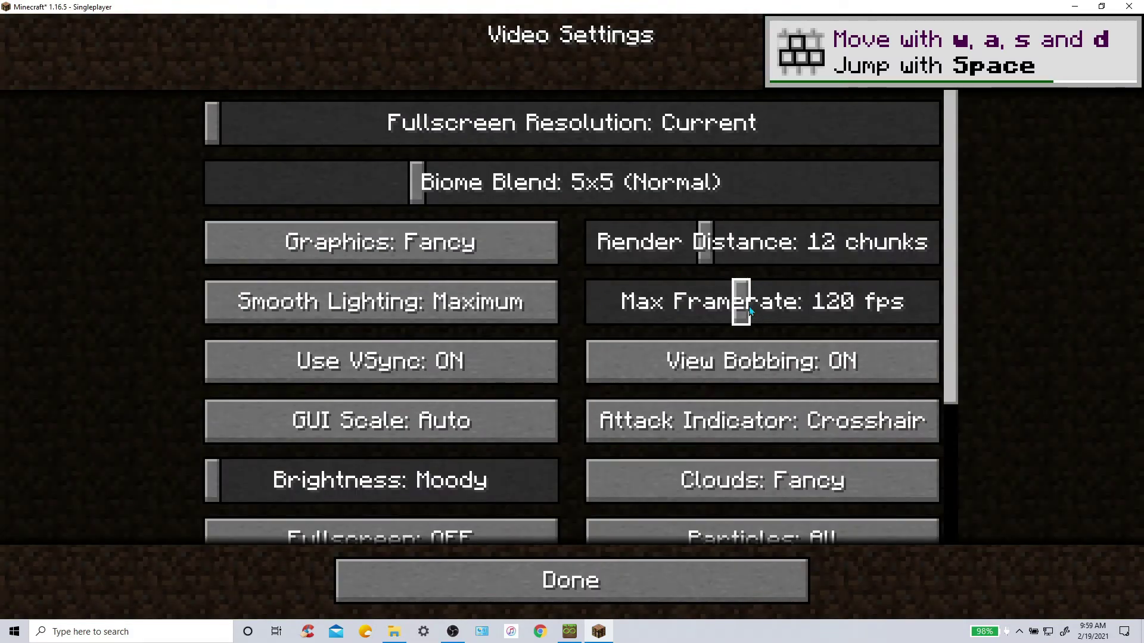
left_click_drag(741, 302, 822, 304)
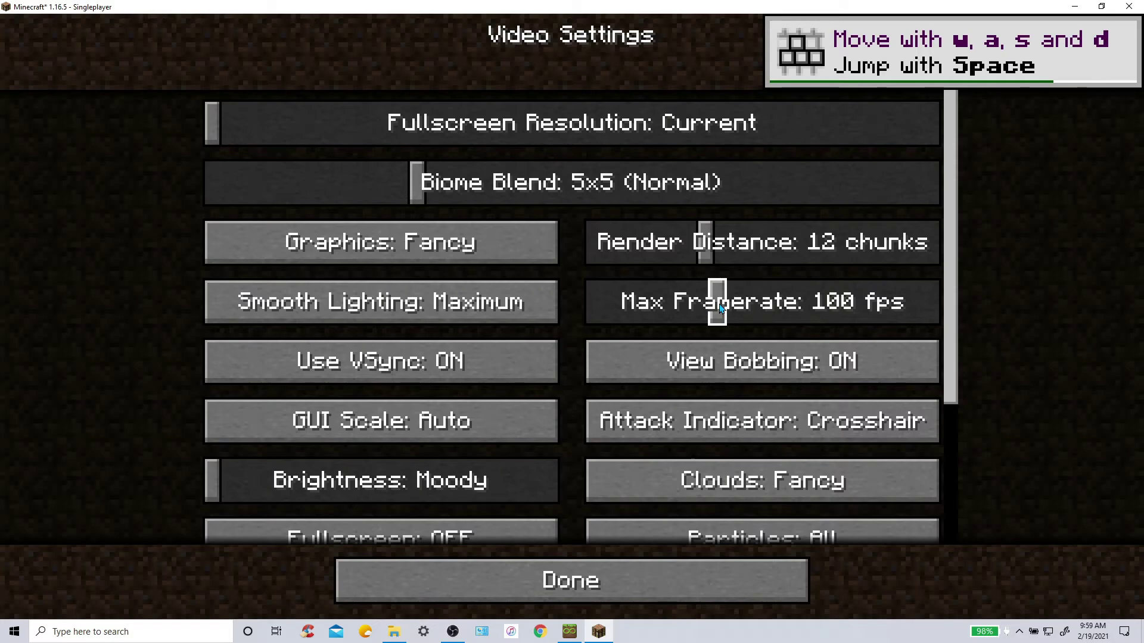
scroll(855, 327, "down", 7)
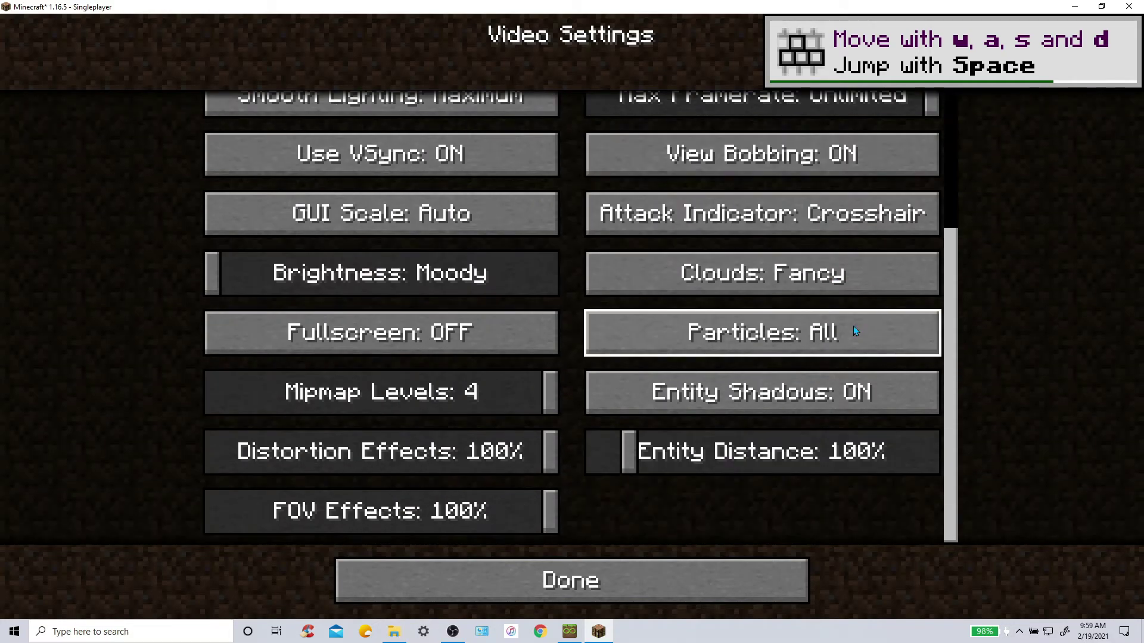
scroll(480, 365, "up", 4)
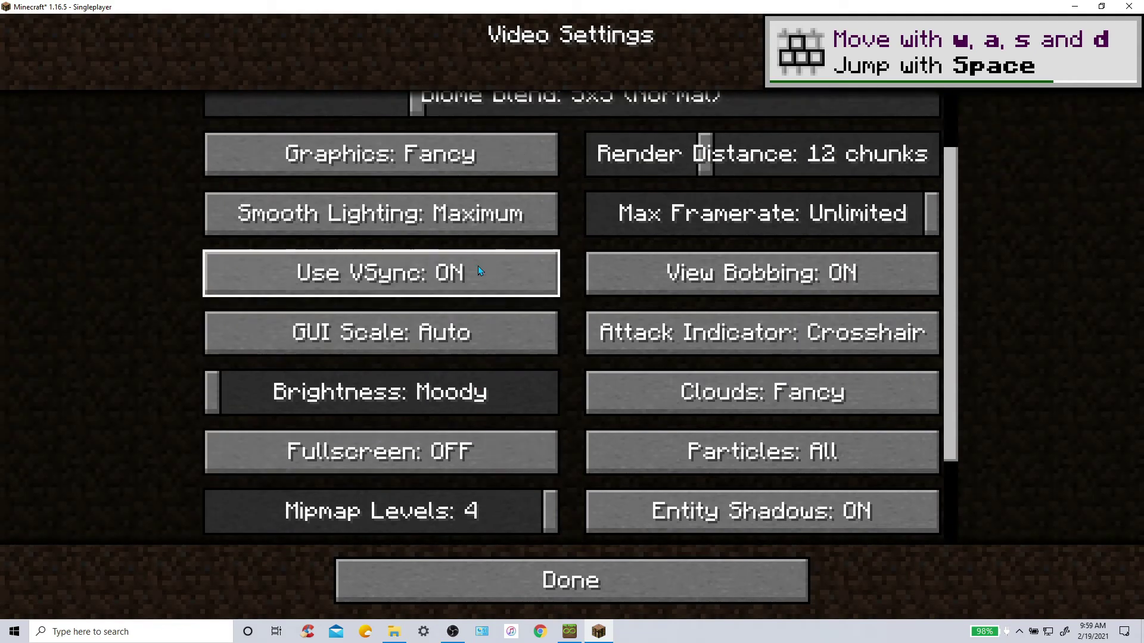
left_click(572, 581)
key("Escape")
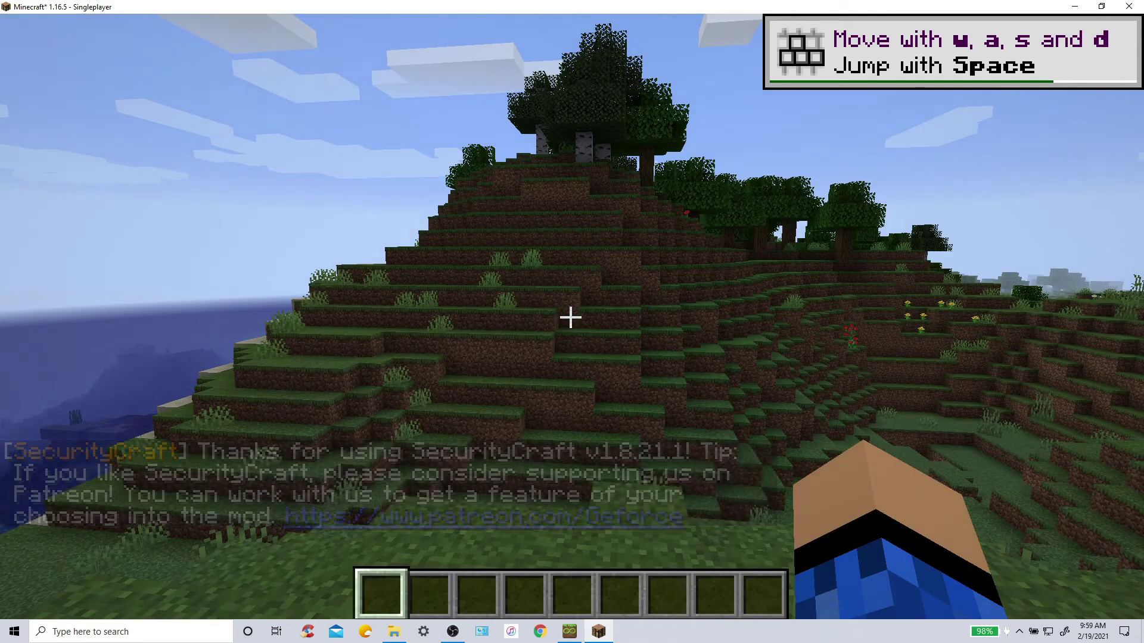
key("w")
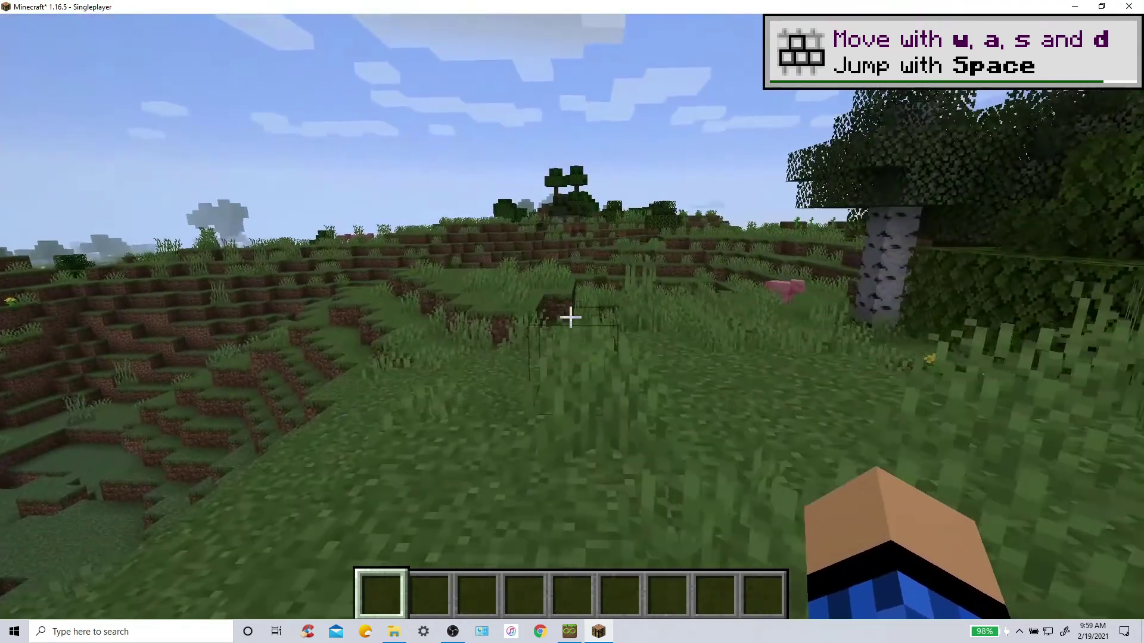
Step: Browse the SecurityCraft categories in the creative inventory and add the Sentry Remote Access Tool and a Sentry to the hotbar
key("e")
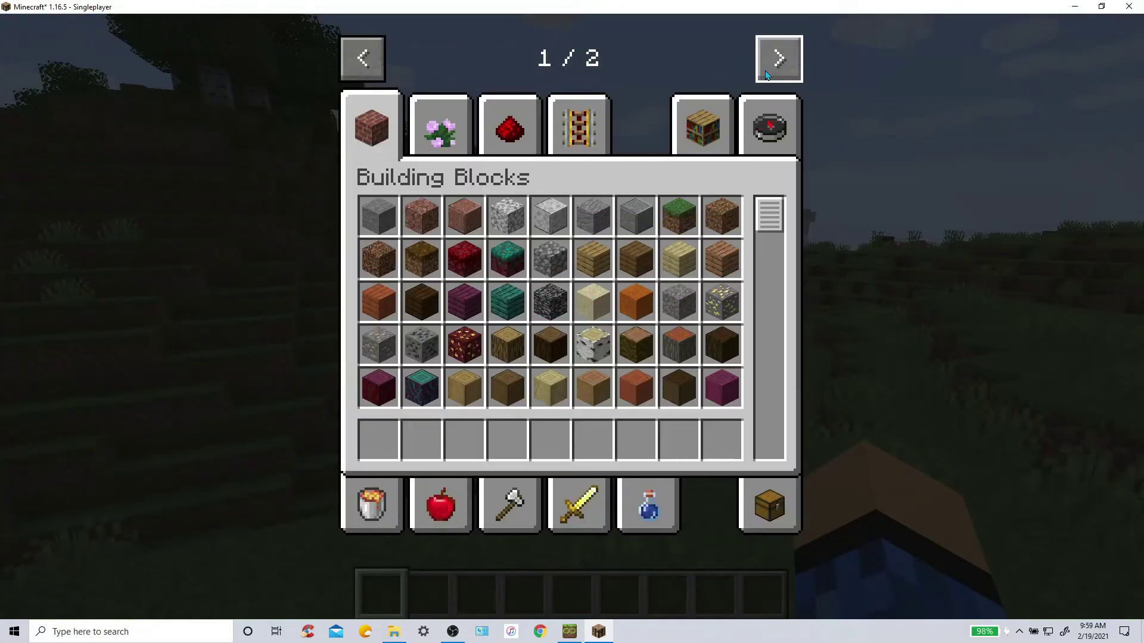
left_click(768, 71)
left_click(442, 127)
left_click(504, 127)
left_click(462, 130)
left_click(364, 120)
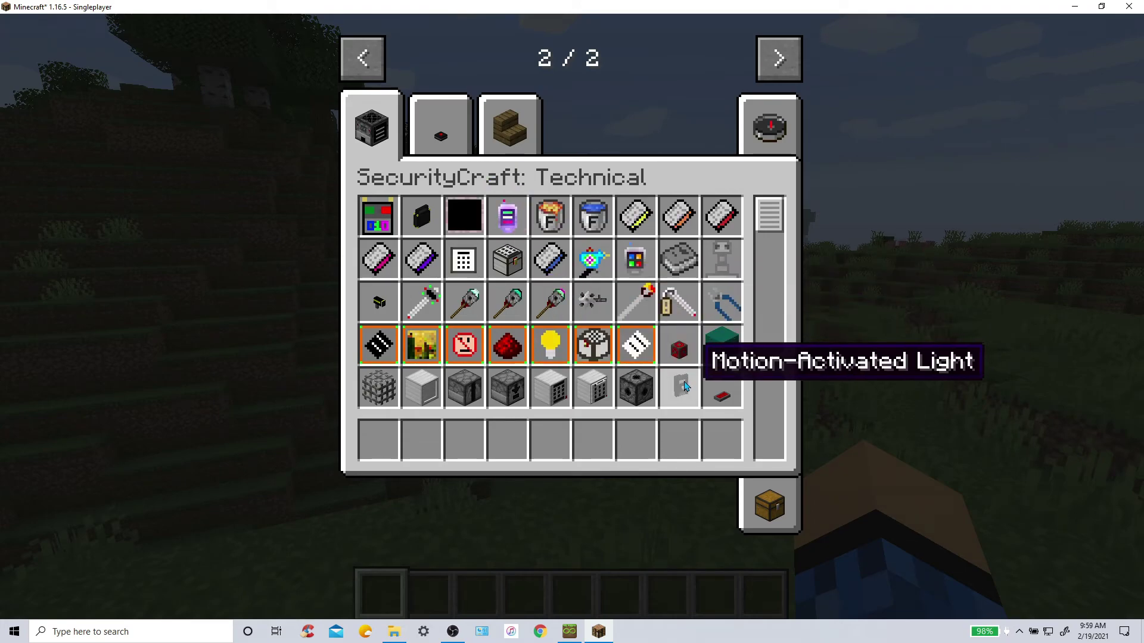
left_click(596, 440)
scroll(722, 354, "down", 1)
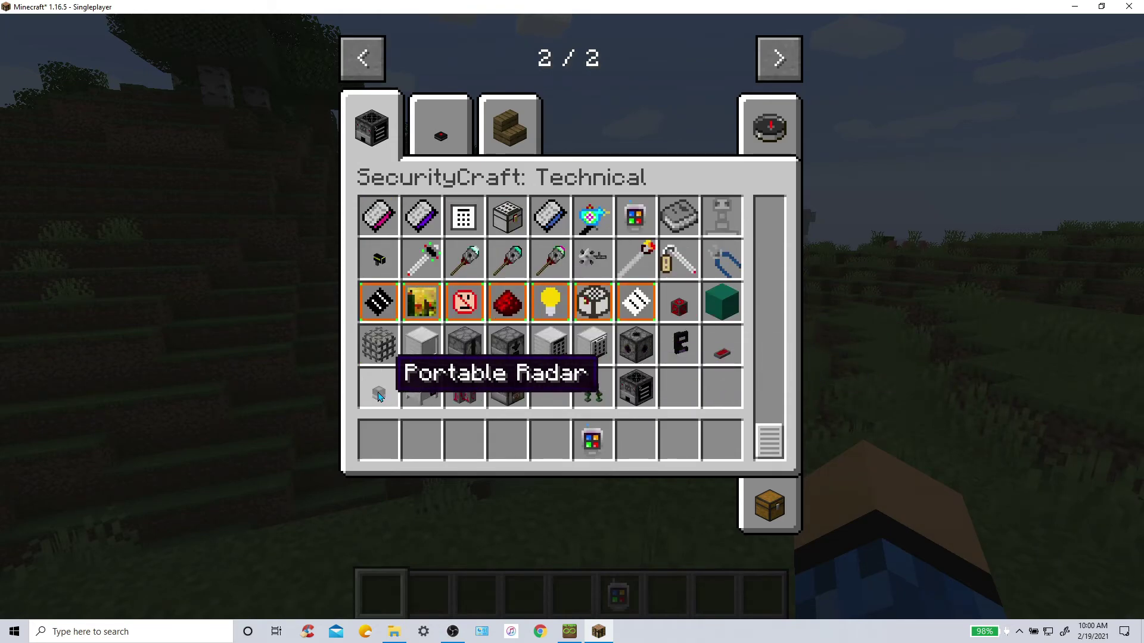
scroll(393, 333, "up", 1)
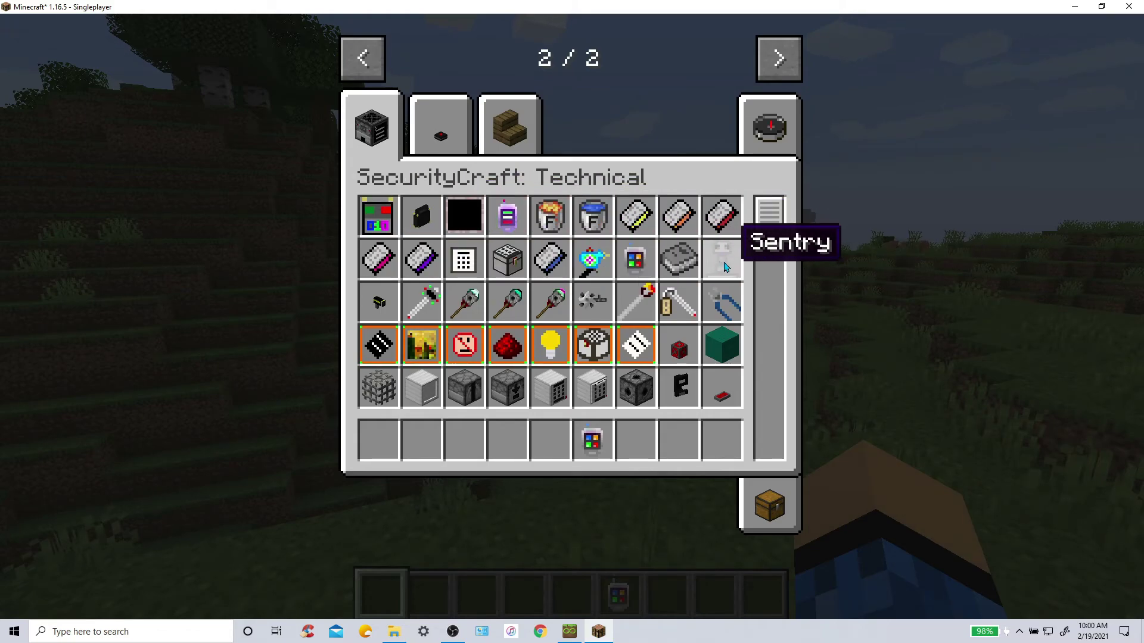
key("e")
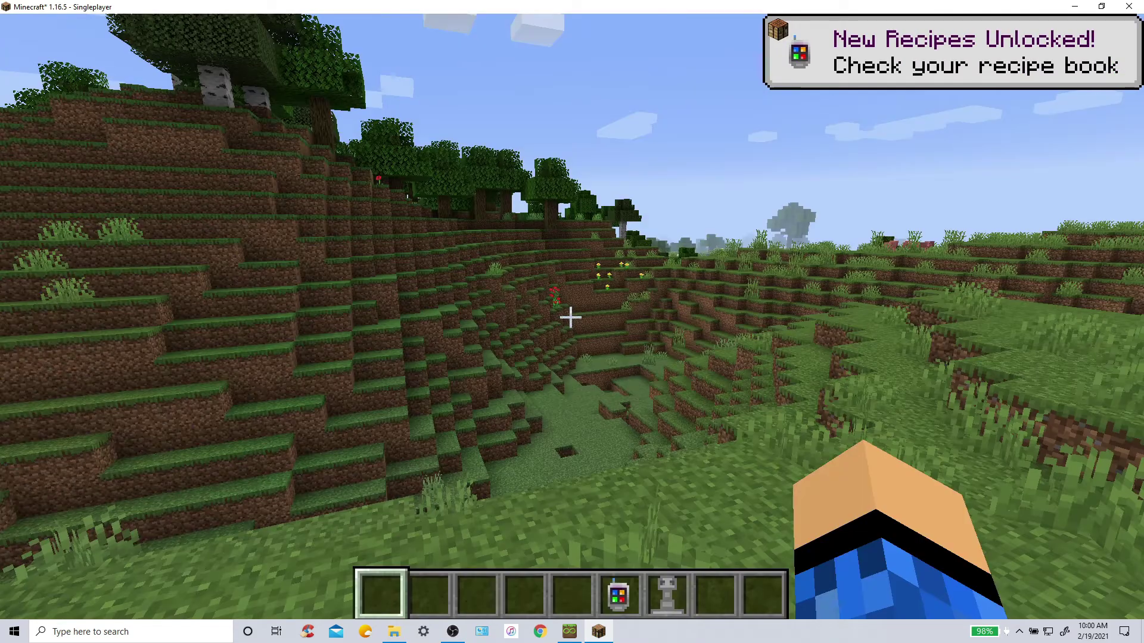
Step: Place the Sentry on the grass ahead and bind it to the Sentry Remote Access Tool
scroll(572, 321, "down", 6)
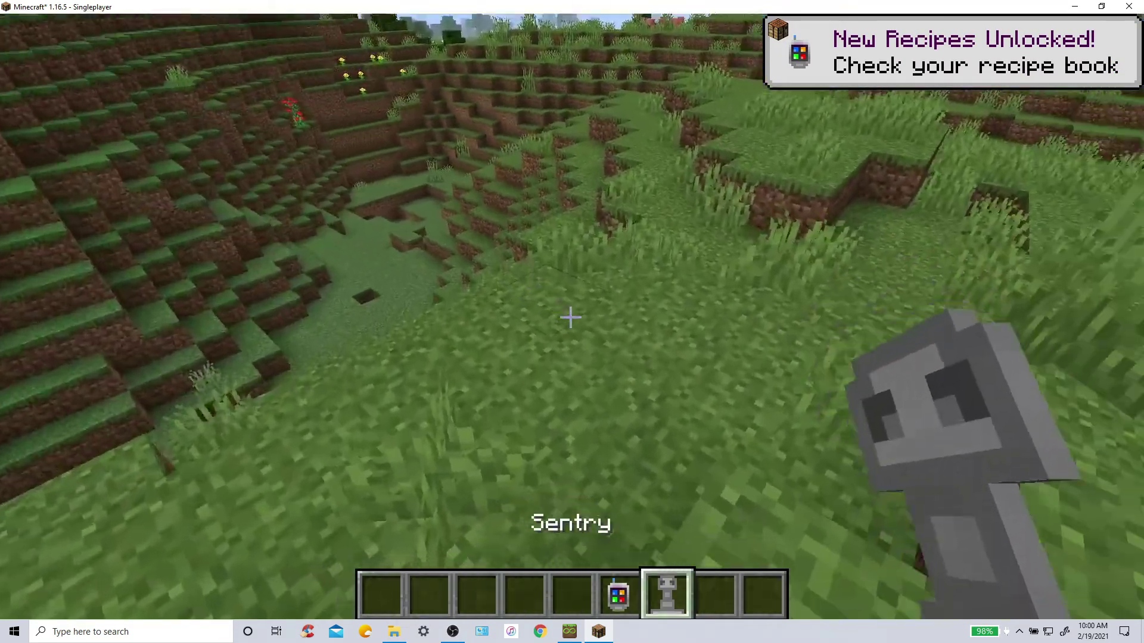
right_click(570, 317)
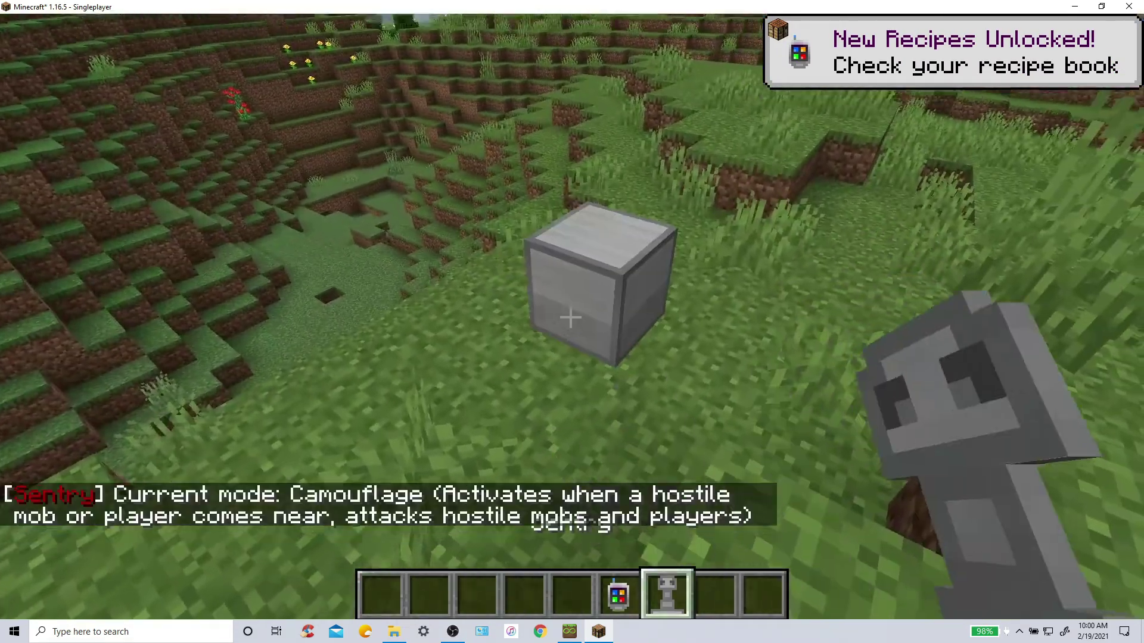
scroll(570, 317, "up", 1)
right_click(571, 317)
Step: Set the bound sentry's targeting to hostile mobs only in the Sentry Remote Access Tool and return to the game
right_click(572, 321)
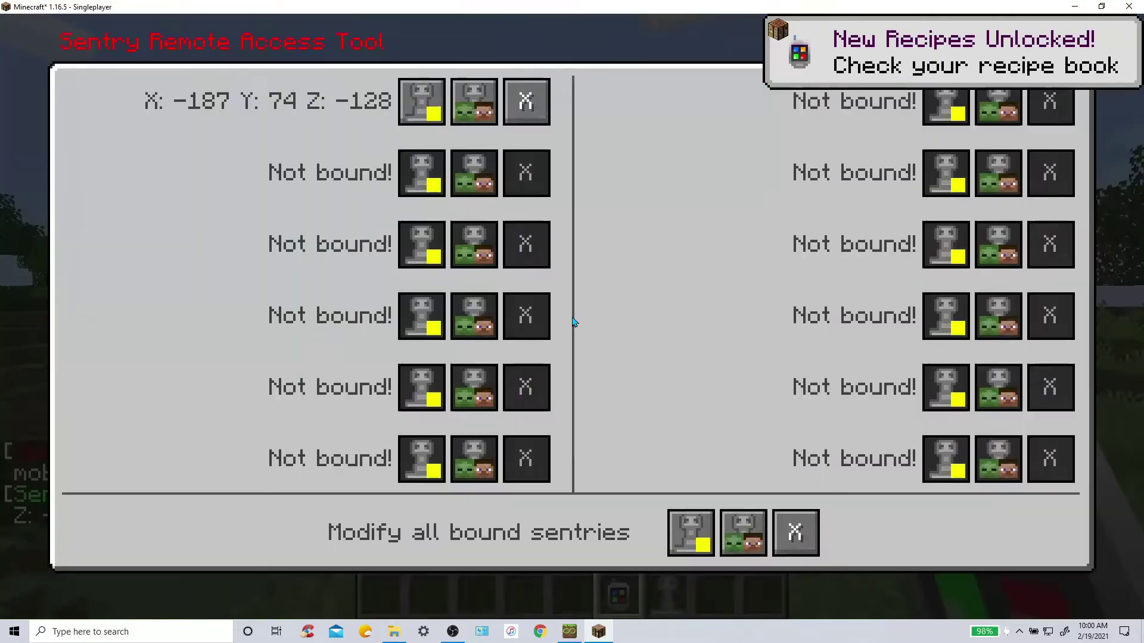
left_click(460, 98)
key("Escape")
right_click(572, 321)
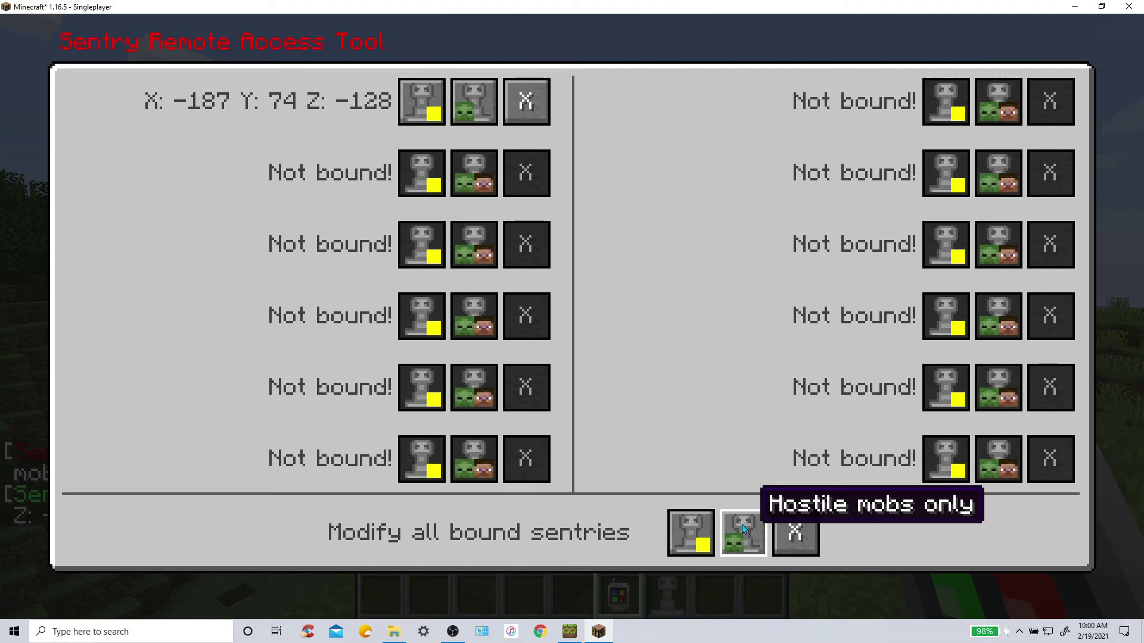
key("Escape")
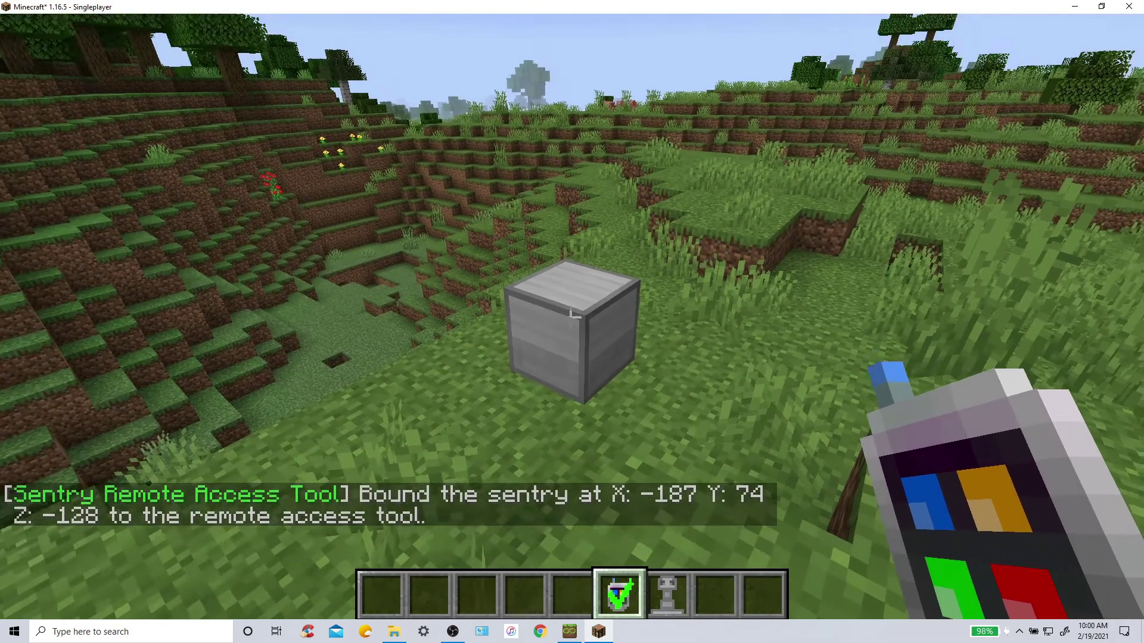
Step: Switch to the empty hotbar slot beside the Sentry and view the player character from the front in third person
scroll(572, 321, "down", 1)
scroll(572, 322, "down", 1)
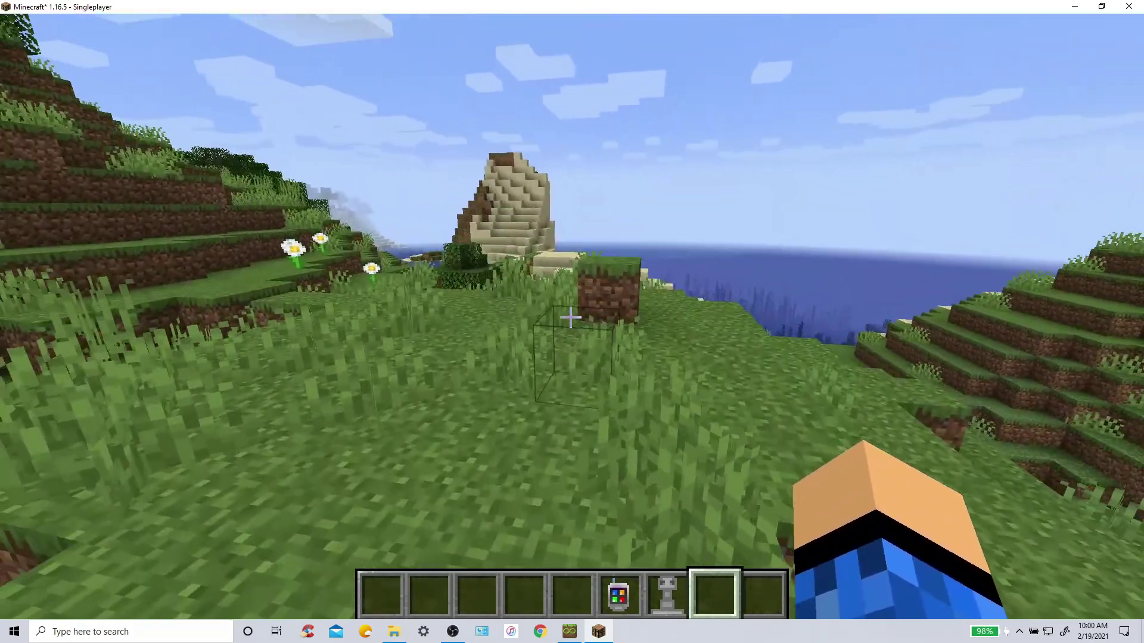
key("F5")
key("F5")
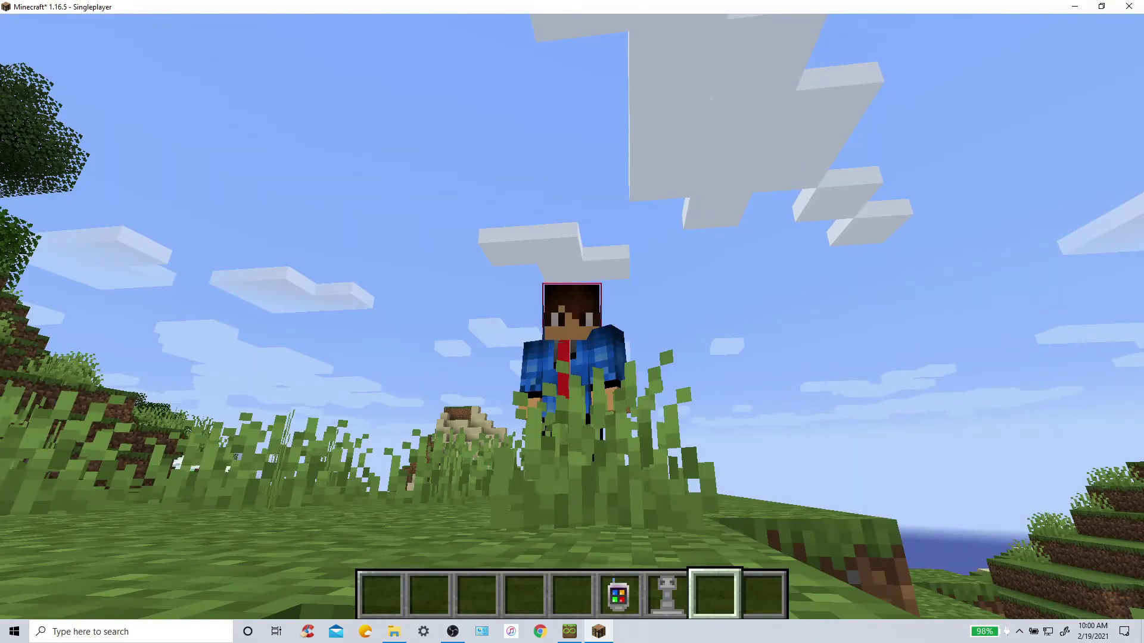